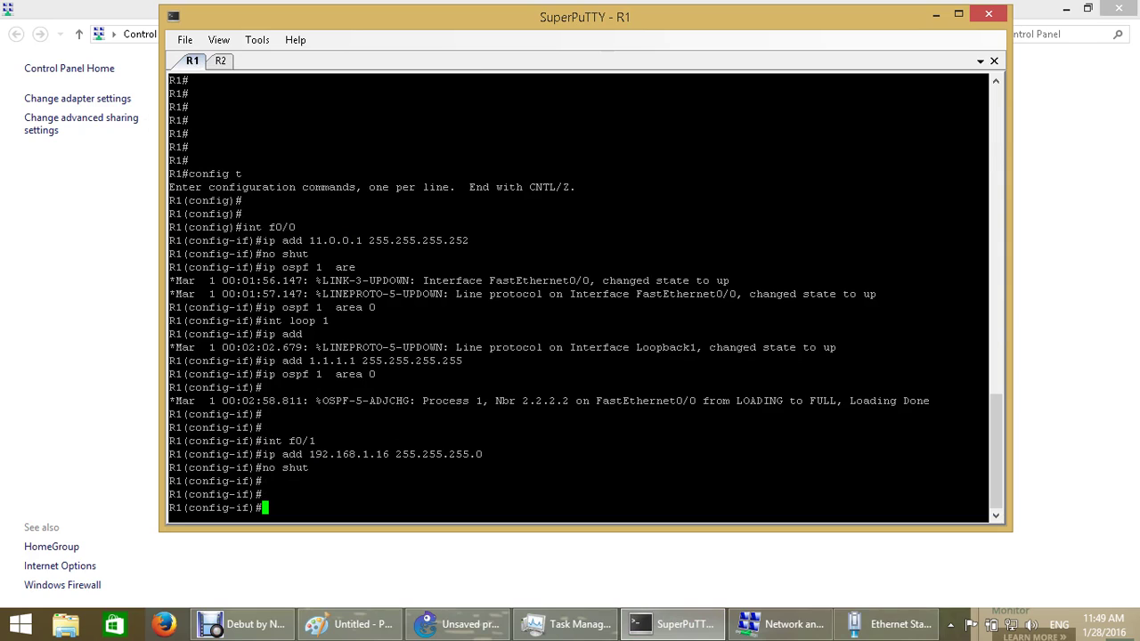
Ping 192.168.1.6 from R1 with do ping; 4 of 5 replies come back
{"action": "type", "text": "do ping 192.168."}
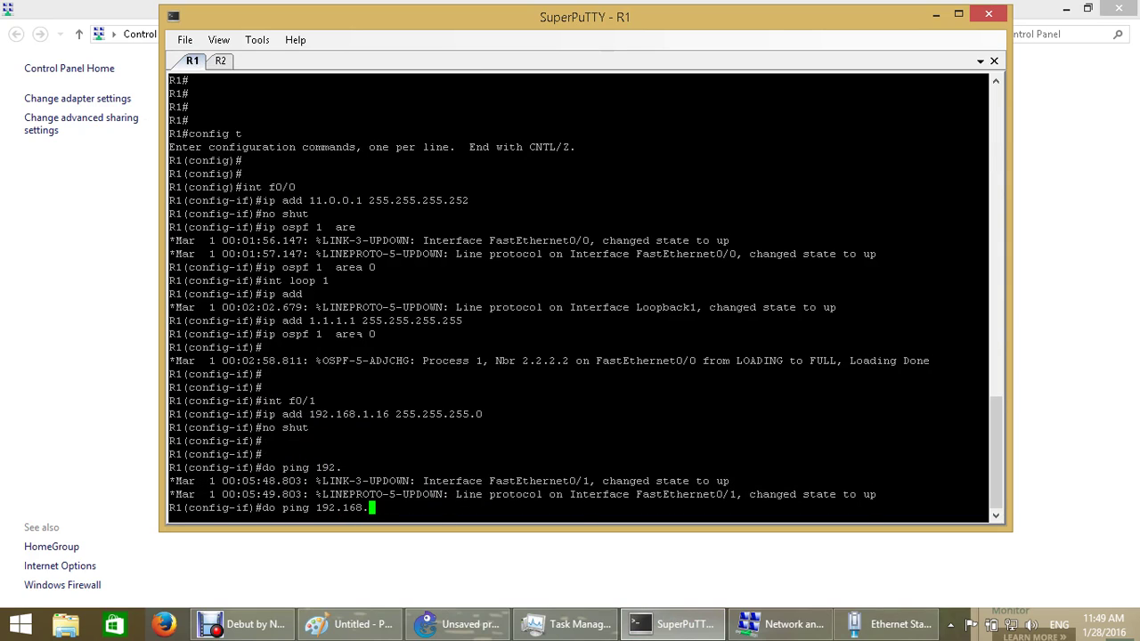
{"action": "type", "text": "1.6"}
{"action": "key", "text": "Return"}
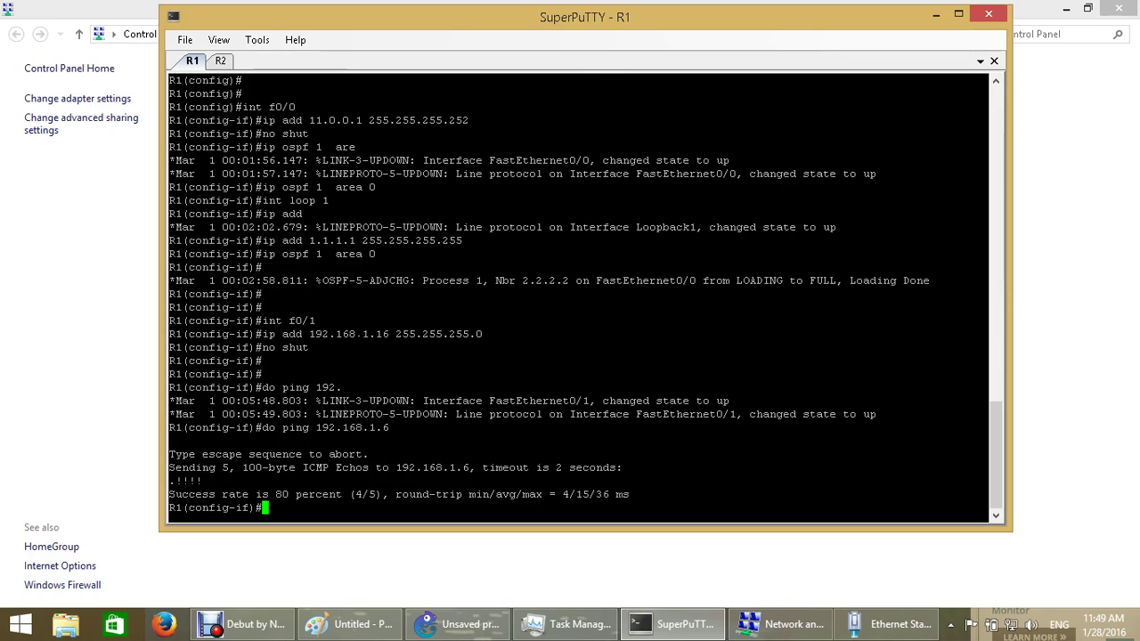
Close the Network Connection Details and Ethernet Status dialogs and bring up This PC in File Explorer
{"action": "left_click", "coordinate": [936, 15]}
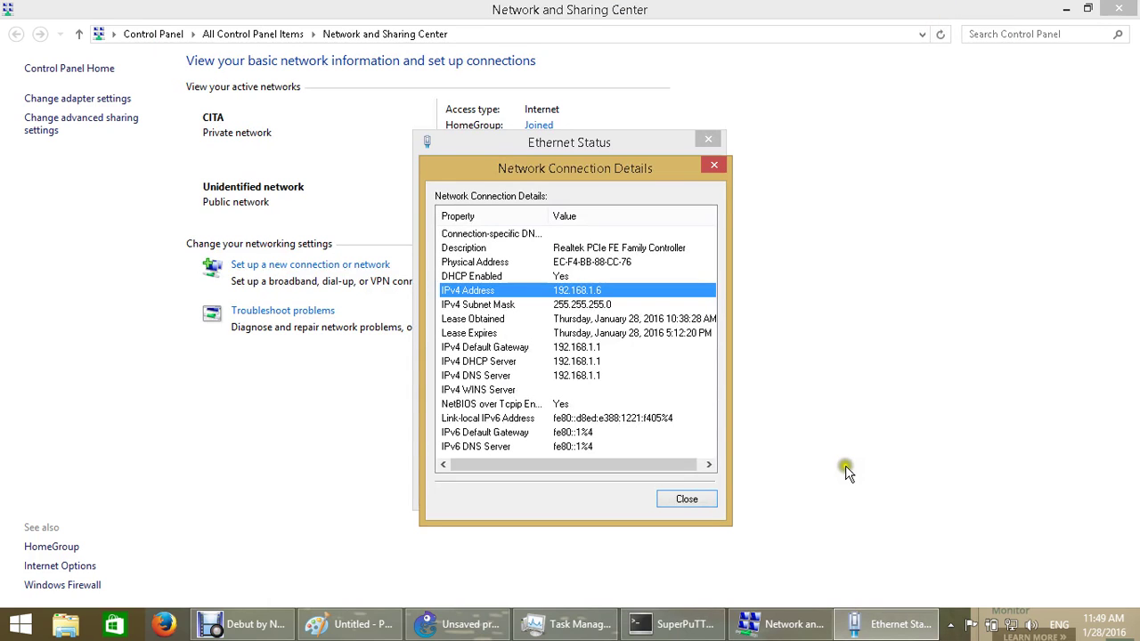
{"action": "left_click", "coordinate": [702, 497]}
{"action": "left_click", "coordinate": [697, 495]}
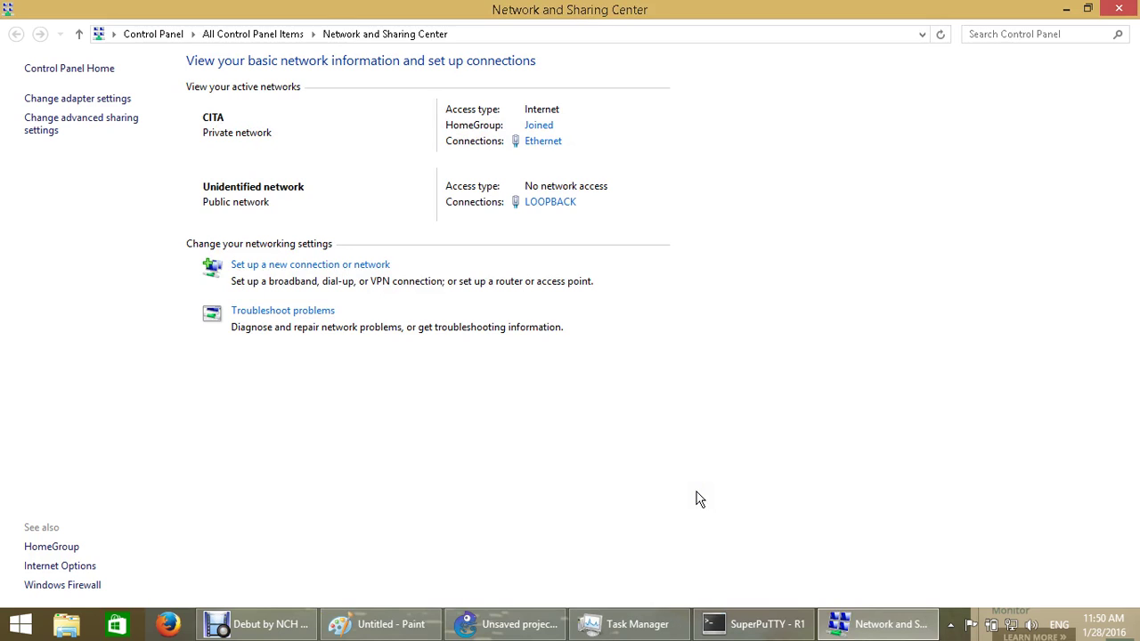
{"action": "left_click", "coordinate": [85, 628]}
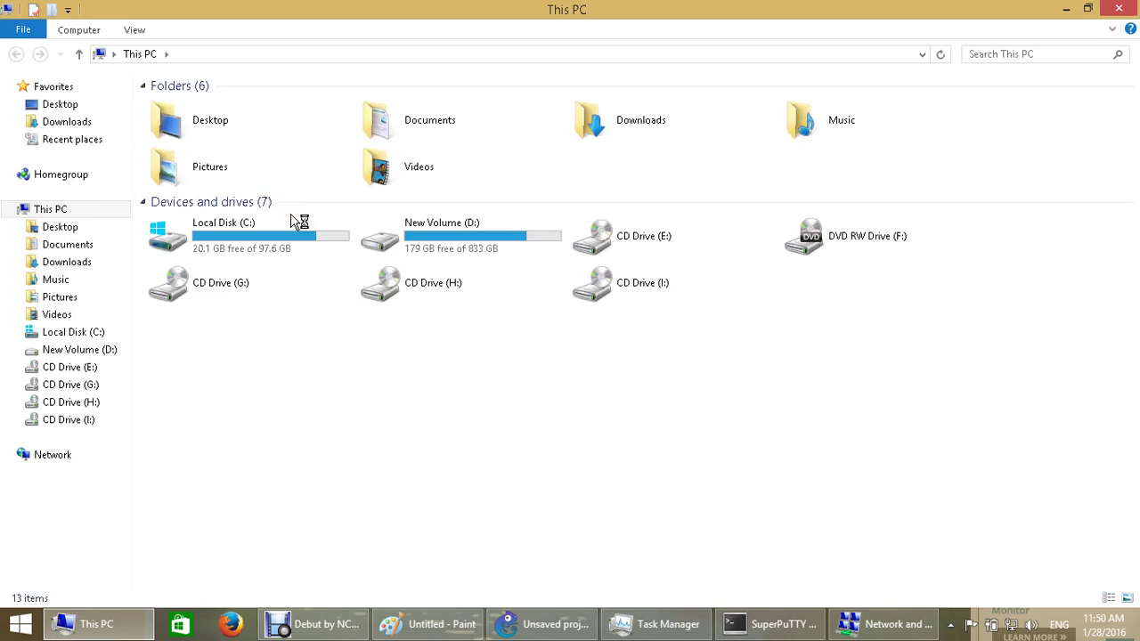
Browse to D:\ccna_security\progs and select the cisco-config-pro-k9-pkg-2_8-en.zip archive
{"action": "double_click", "coordinate": [405, 250]}
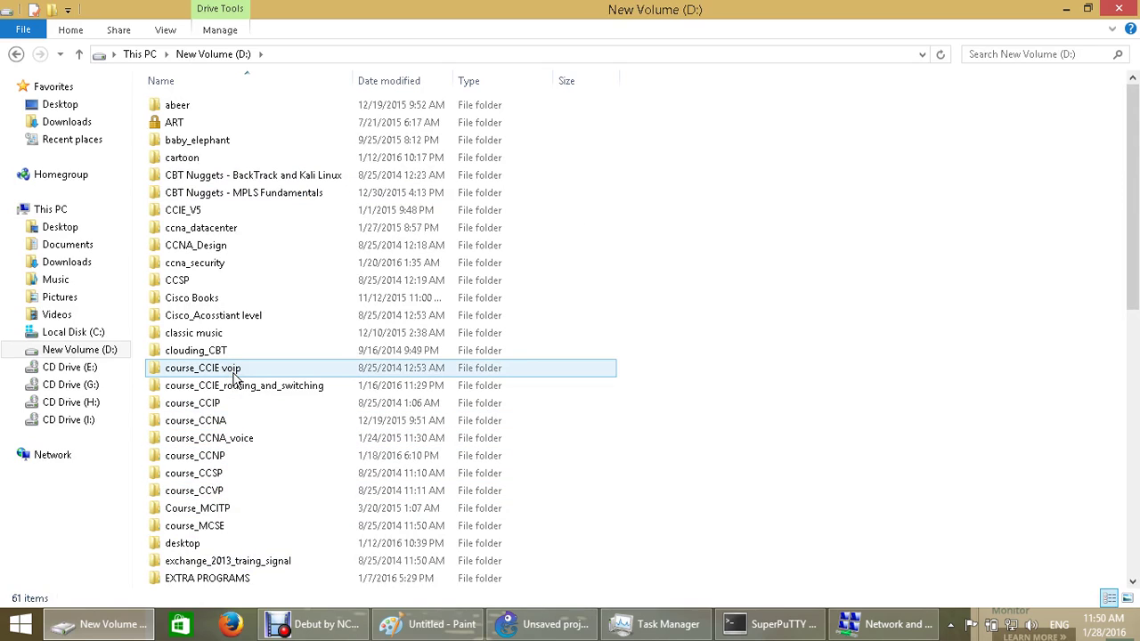
{"action": "double_click", "coordinate": [207, 264]}
{"action": "double_click", "coordinate": [196, 159]}
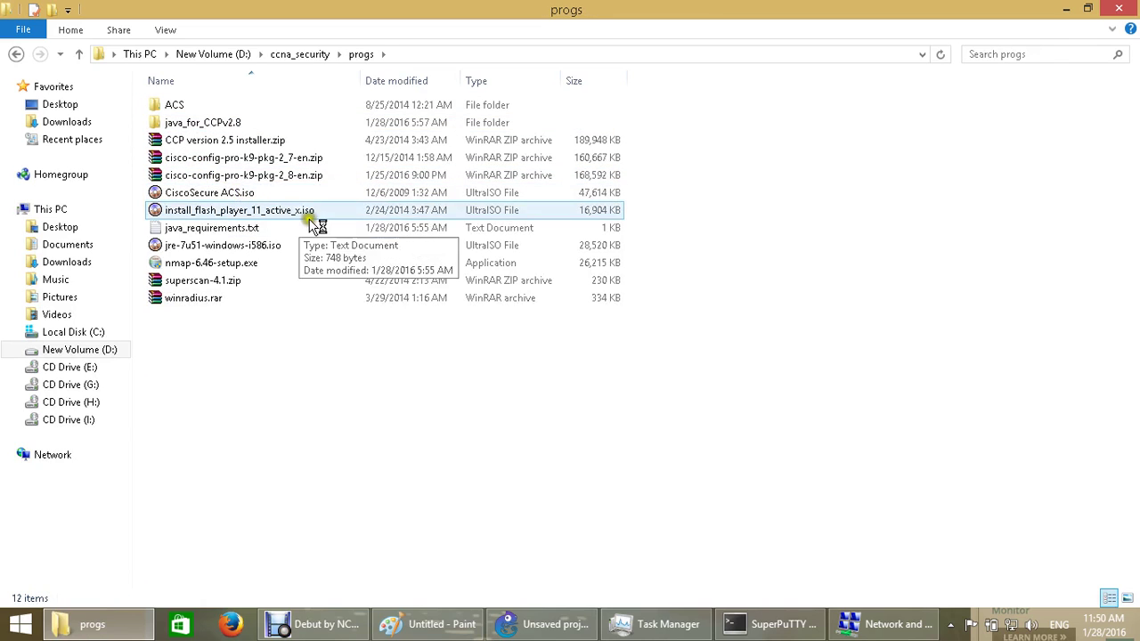
{"action": "left_click", "coordinate": [300, 184]}
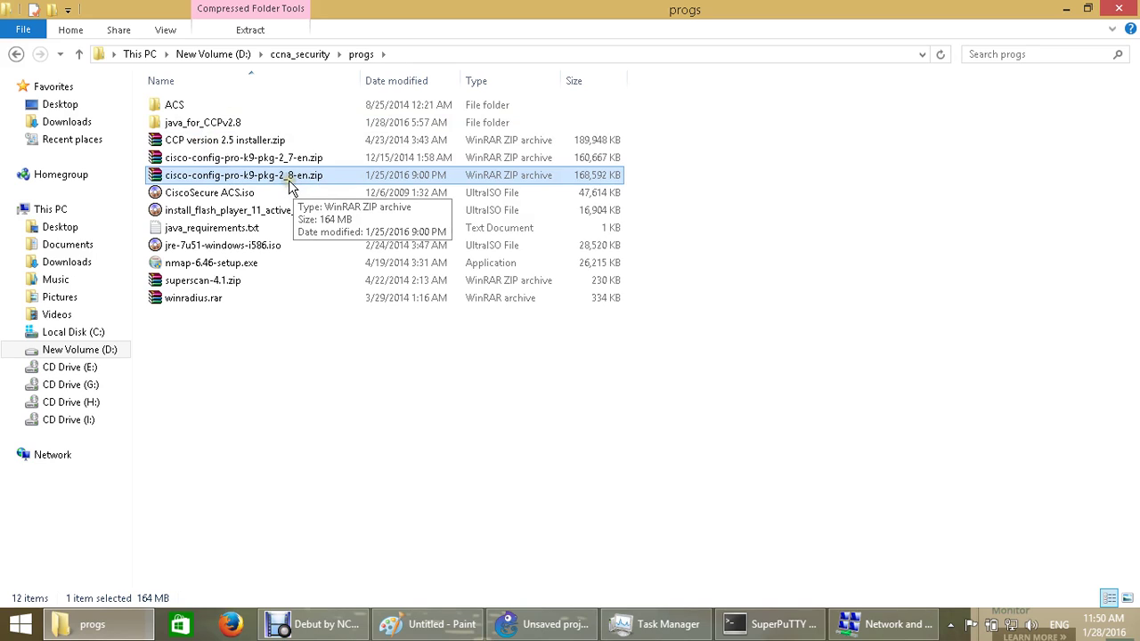
{"action": "left_click", "coordinate": [286, 181]}
{"action": "left_click", "coordinate": [287, 183]}
Look inside java_for_CCPv2.8 at the JRE 6u11 ISO, then return to progs and select the Flash Player ISO
{"action": "double_click", "coordinate": [183, 120]}
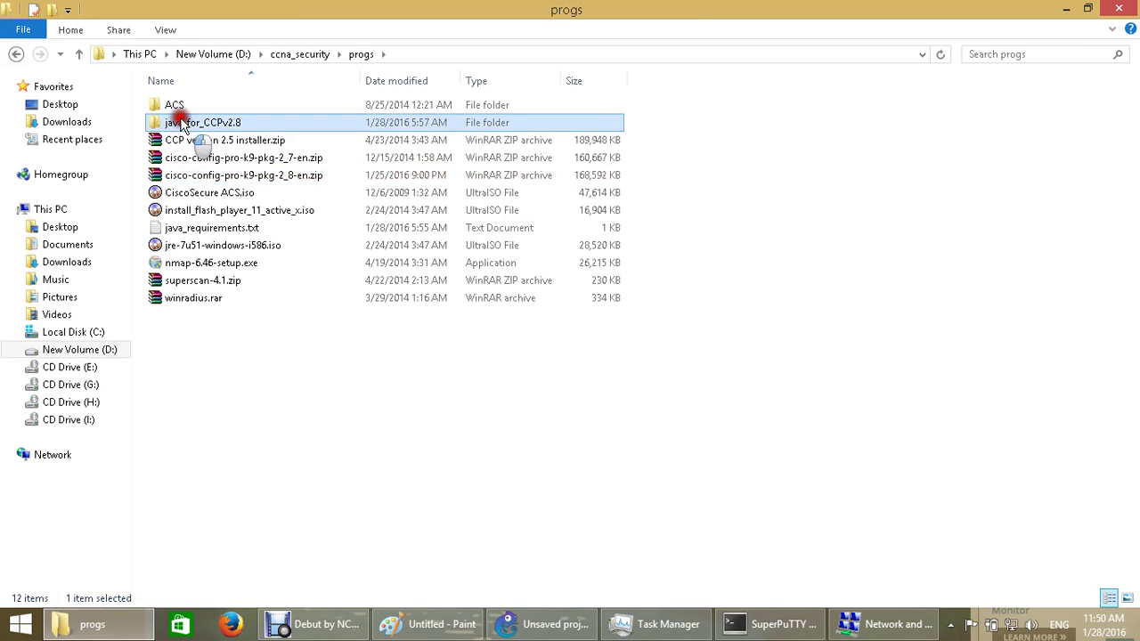
{"action": "left_click", "coordinate": [184, 109]}
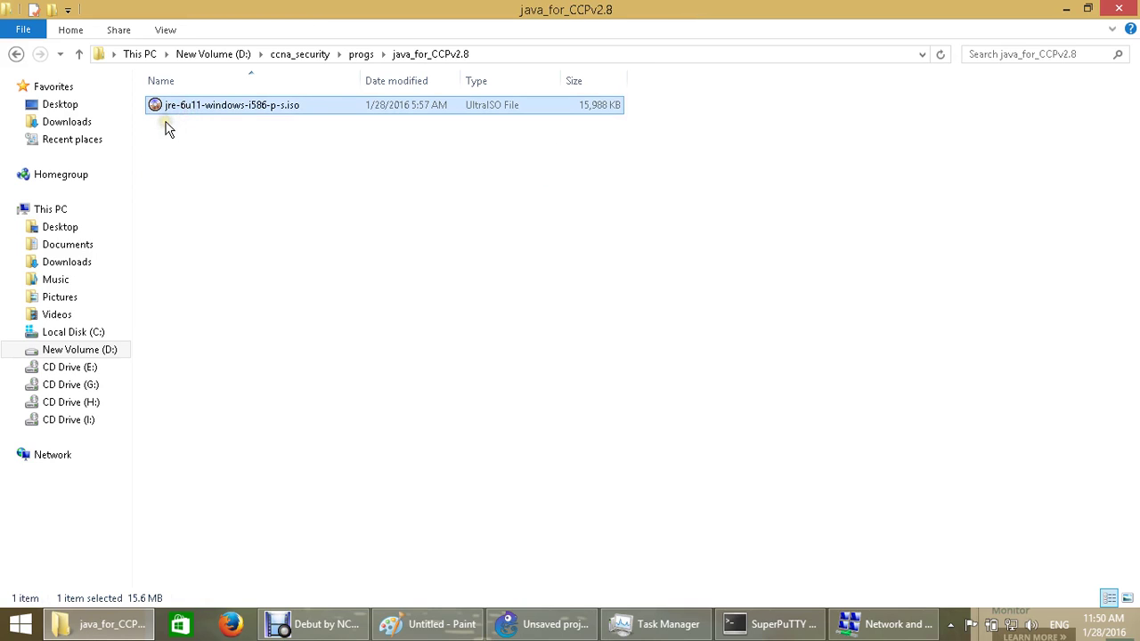
{"action": "left_click", "coordinate": [365, 55]}
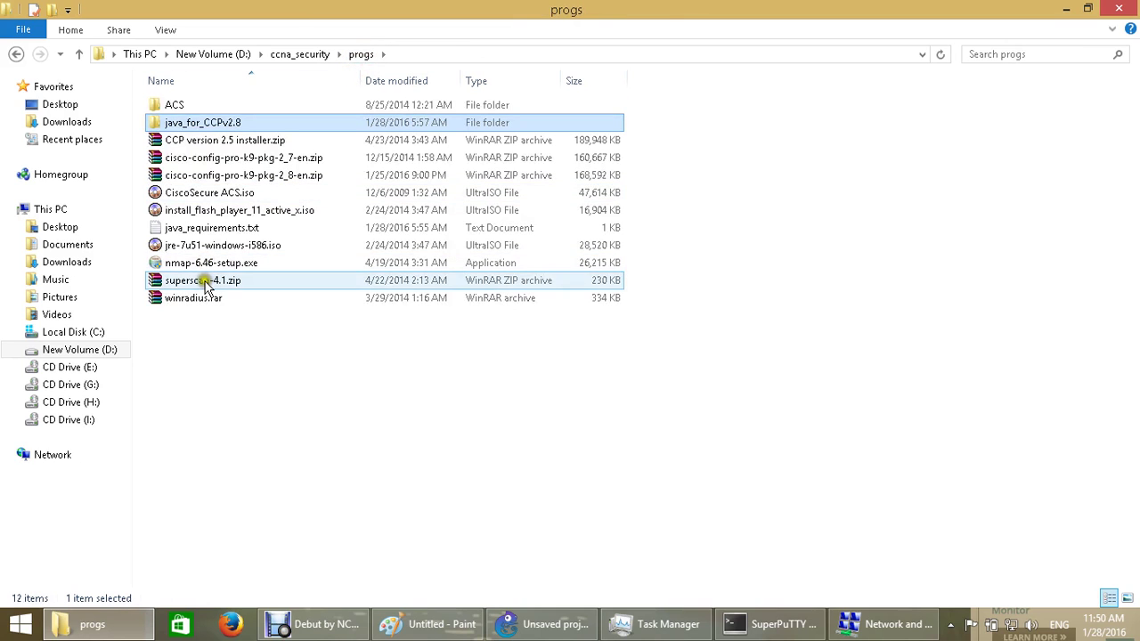
{"action": "left_click", "coordinate": [224, 210]}
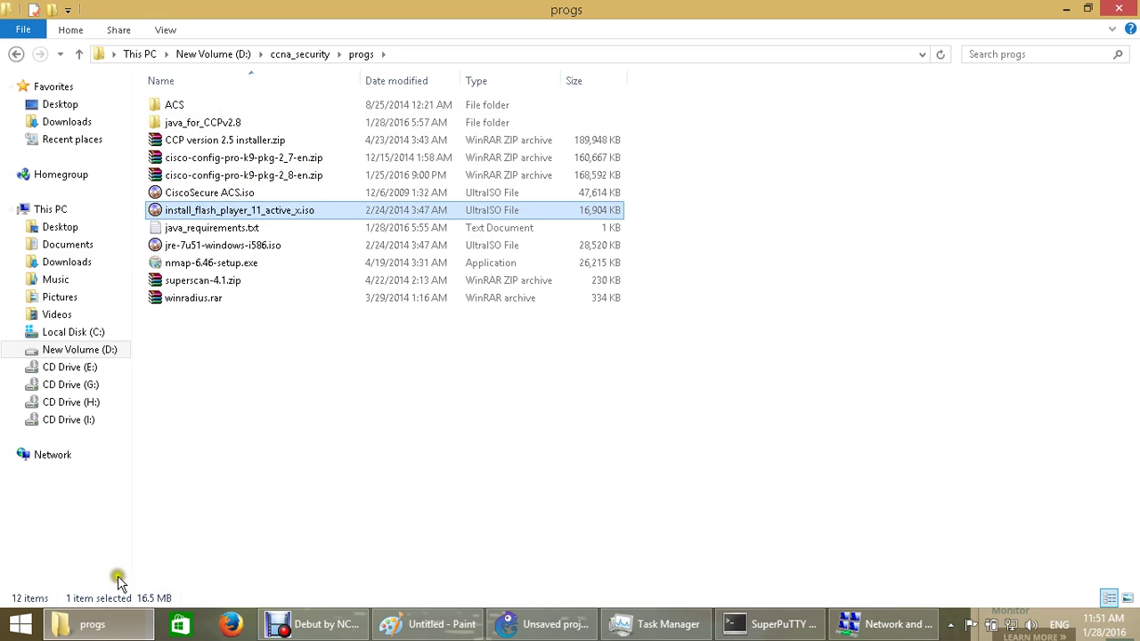
Read java_requirements.txt maximized in Notepad, marking the Control Panel > Java path, then open Control Panel
{"action": "double_click", "coordinate": [221, 228]}
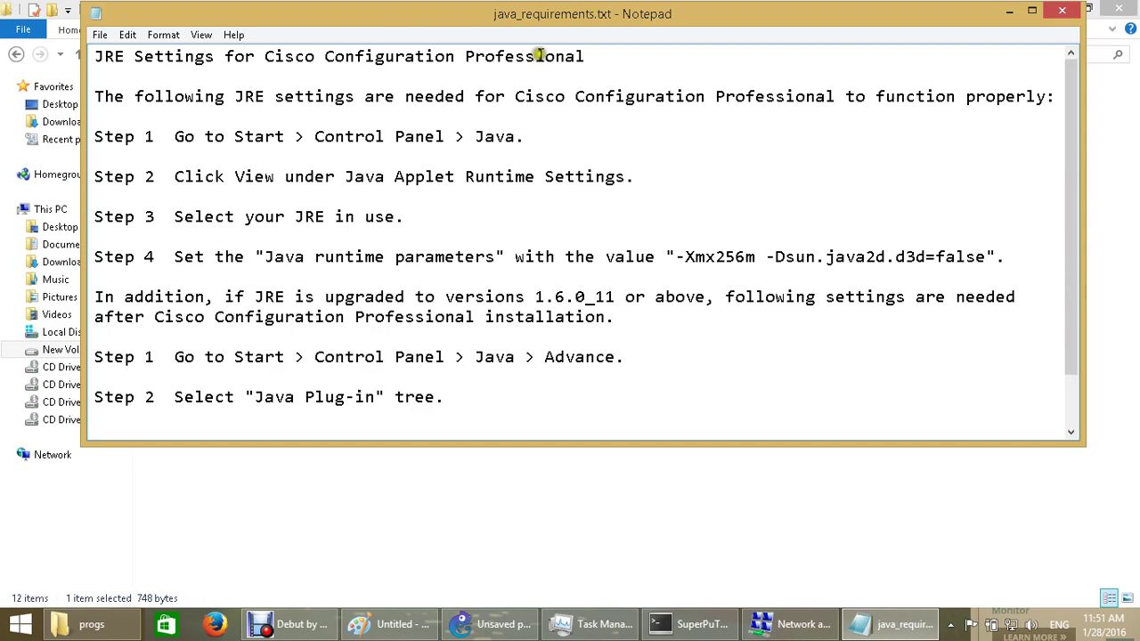
{"action": "double_click", "coordinate": [565, 21]}
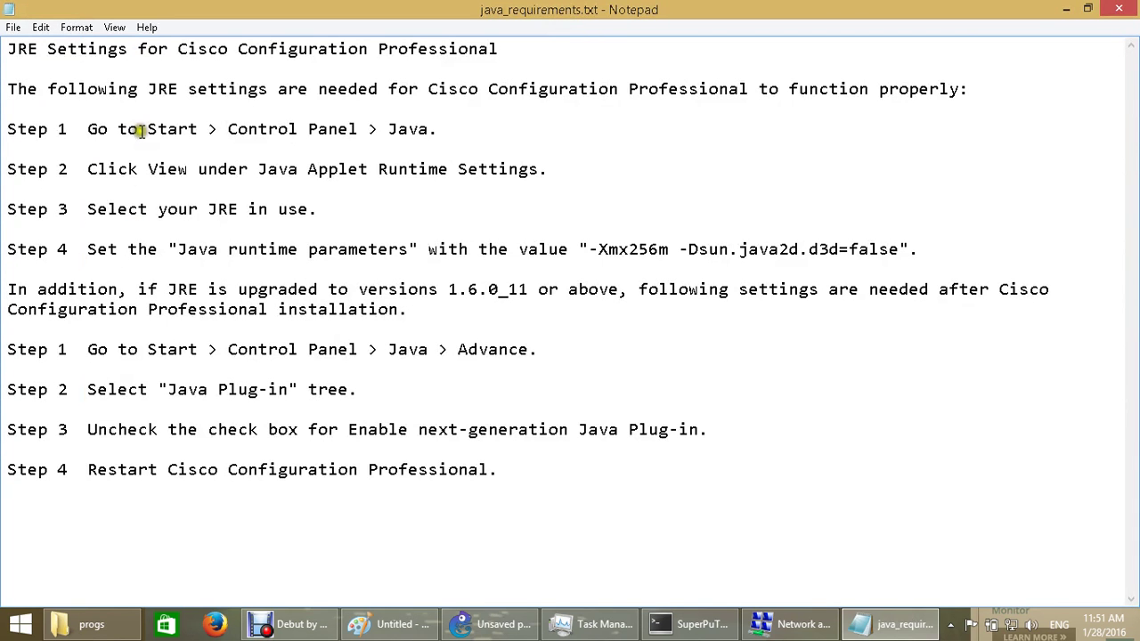
{"action": "left_click_drag", "start_coordinate": [140, 130], "coordinate": [347, 138]}
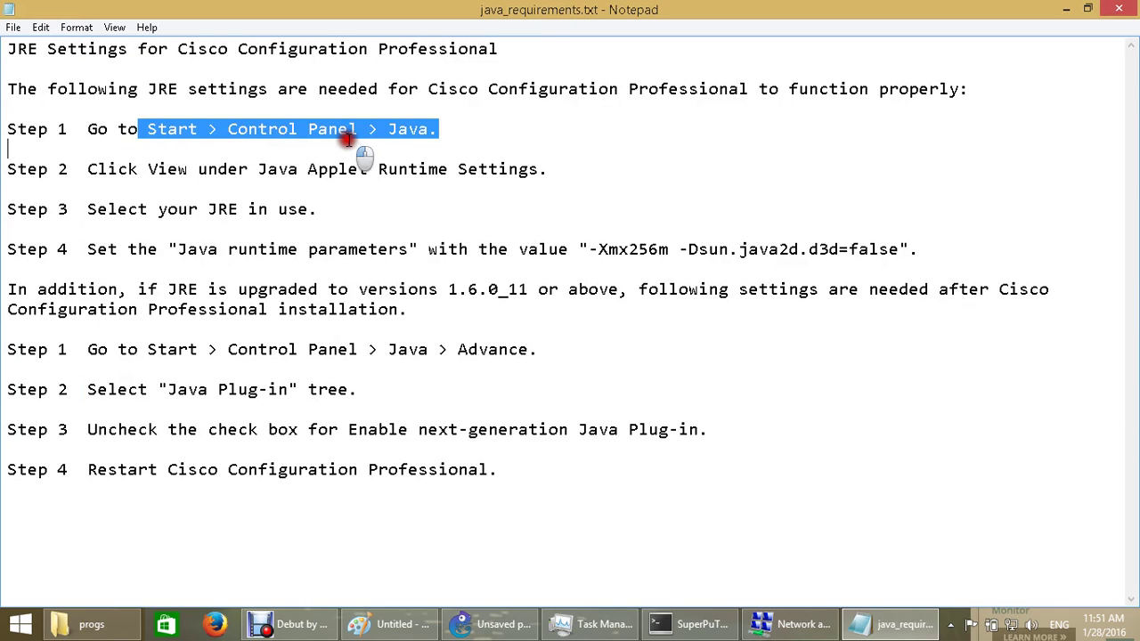
{"action": "right_click", "coordinate": [8, 632]}
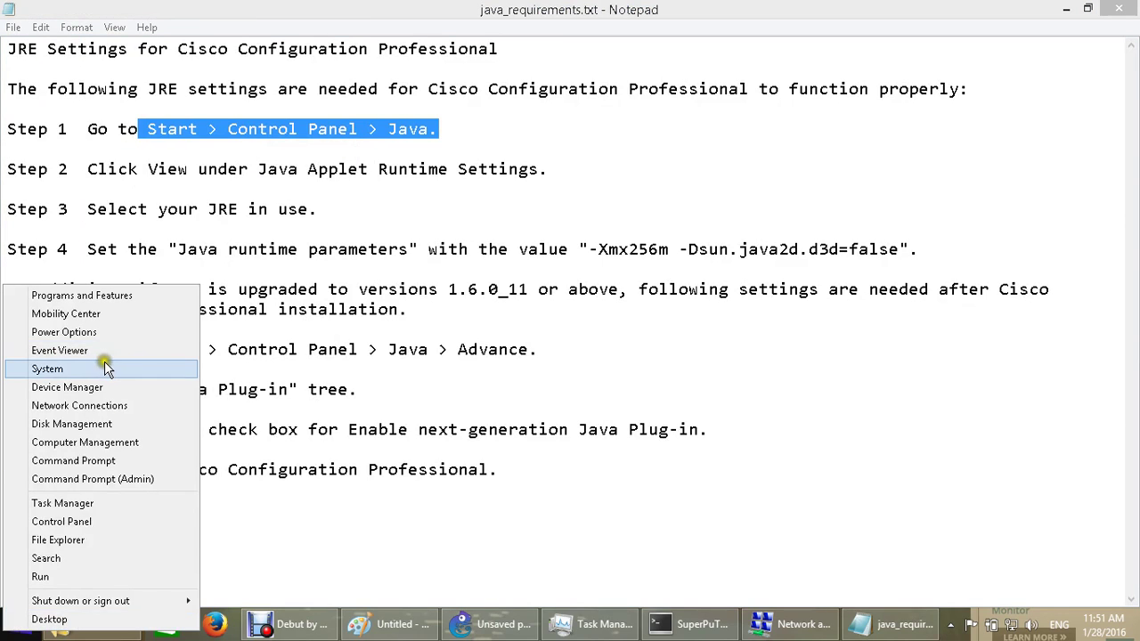
{"action": "left_click", "coordinate": [104, 521]}
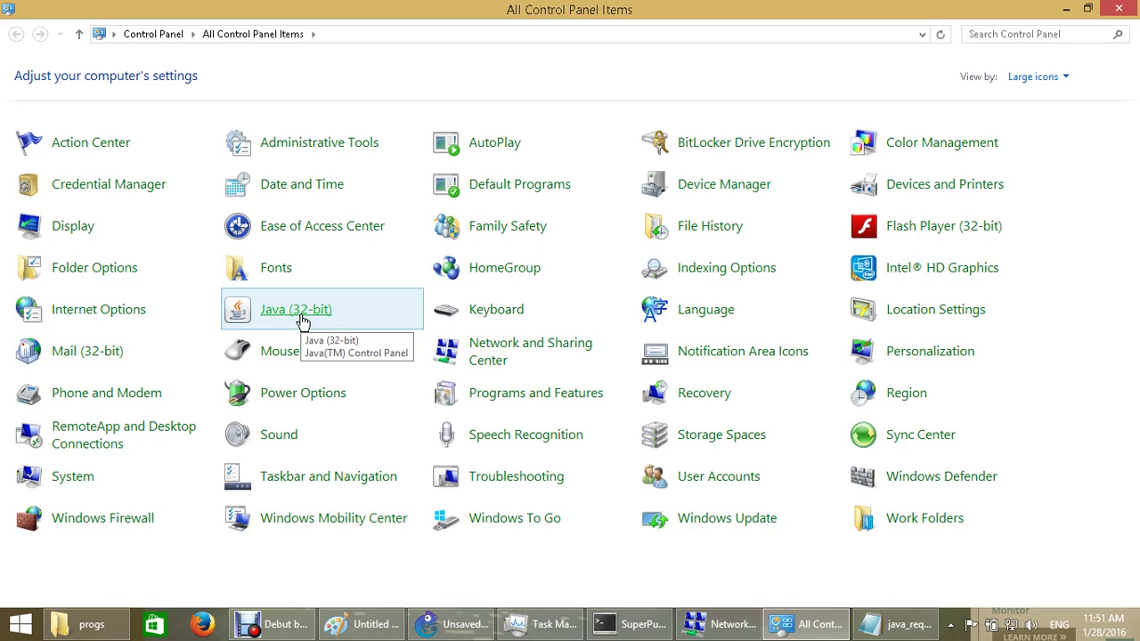
Open Java (32-bit) settings and start editing the JRE 1.6.0_11 runtime parameters
{"action": "left_click", "coordinate": [302, 320]}
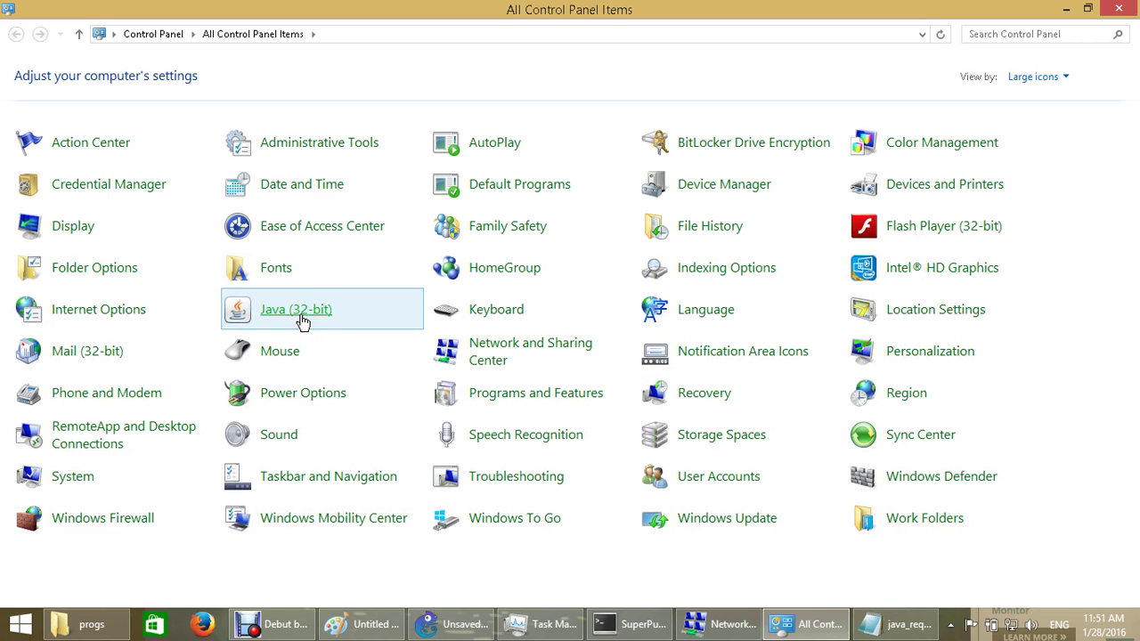
{"action": "left_click", "coordinate": [290, 322]}
{"action": "left_click", "coordinate": [449, 80]}
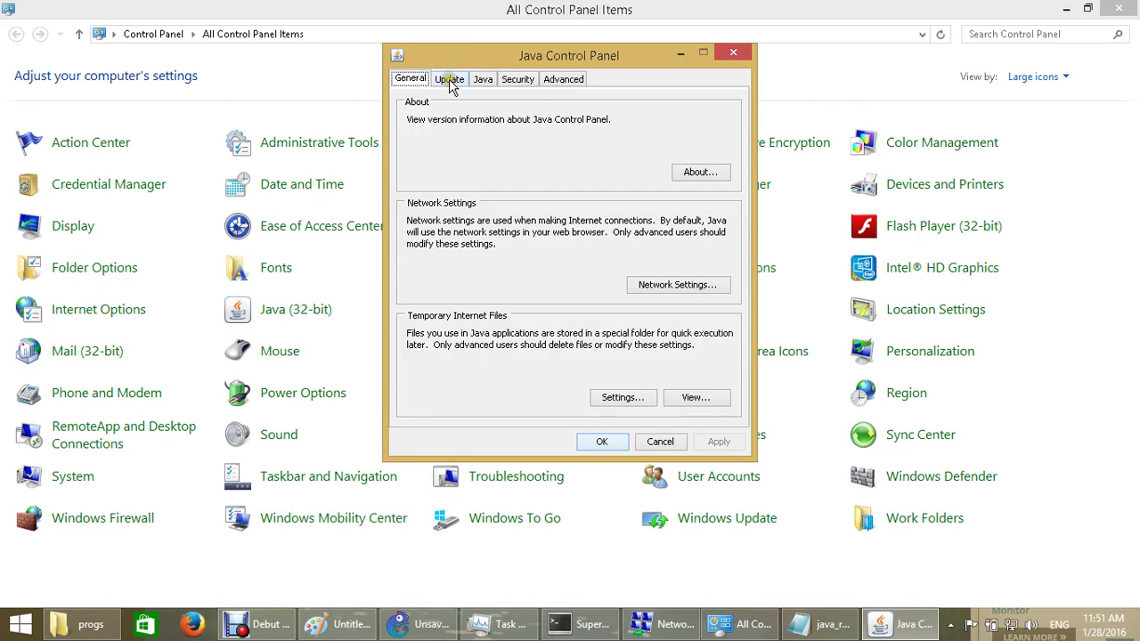
{"action": "left_click", "coordinate": [485, 81]}
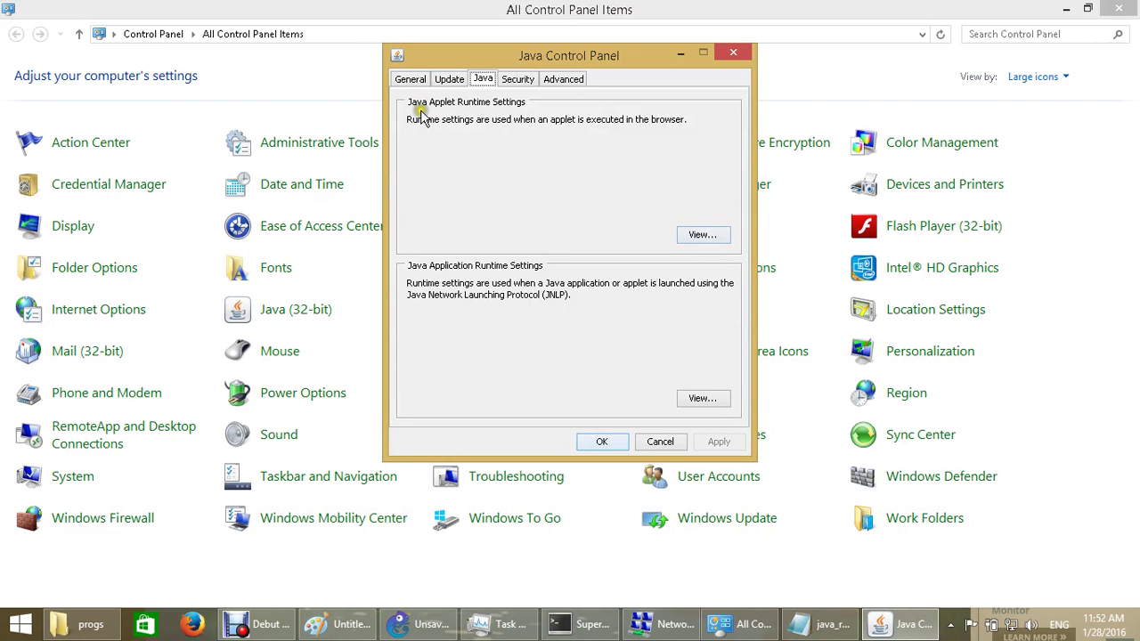
{"action": "left_click", "coordinate": [700, 234]}
{"action": "left_click", "coordinate": [674, 232]}
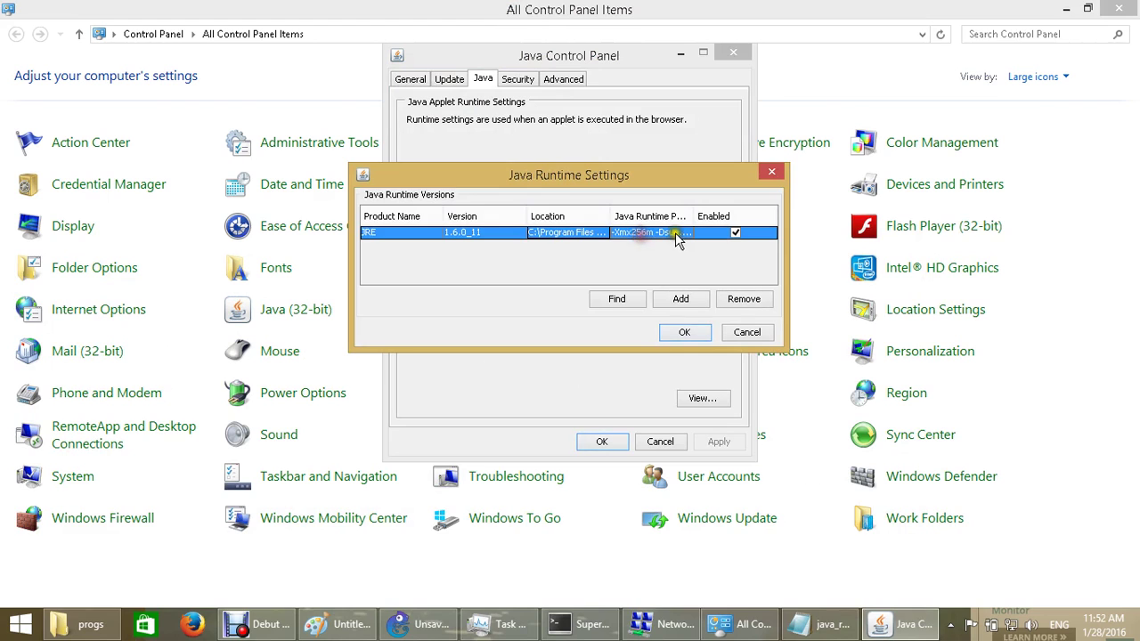
{"action": "double_click", "coordinate": [676, 233]}
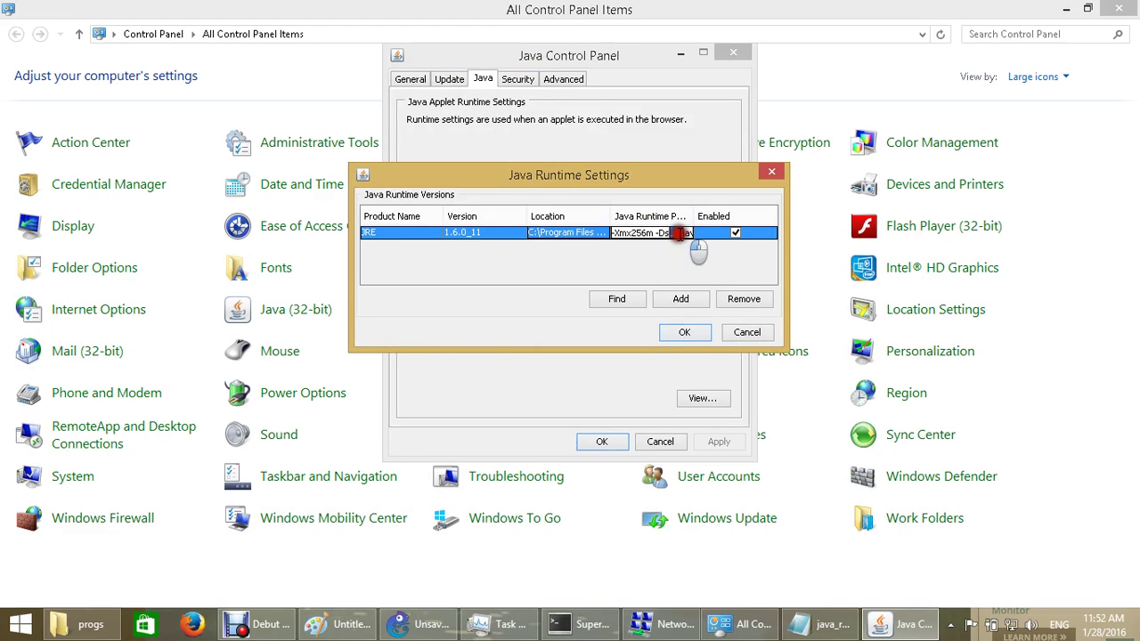
{"action": "left_click_drag", "start_coordinate": [676, 232], "coordinate": [611, 233]}
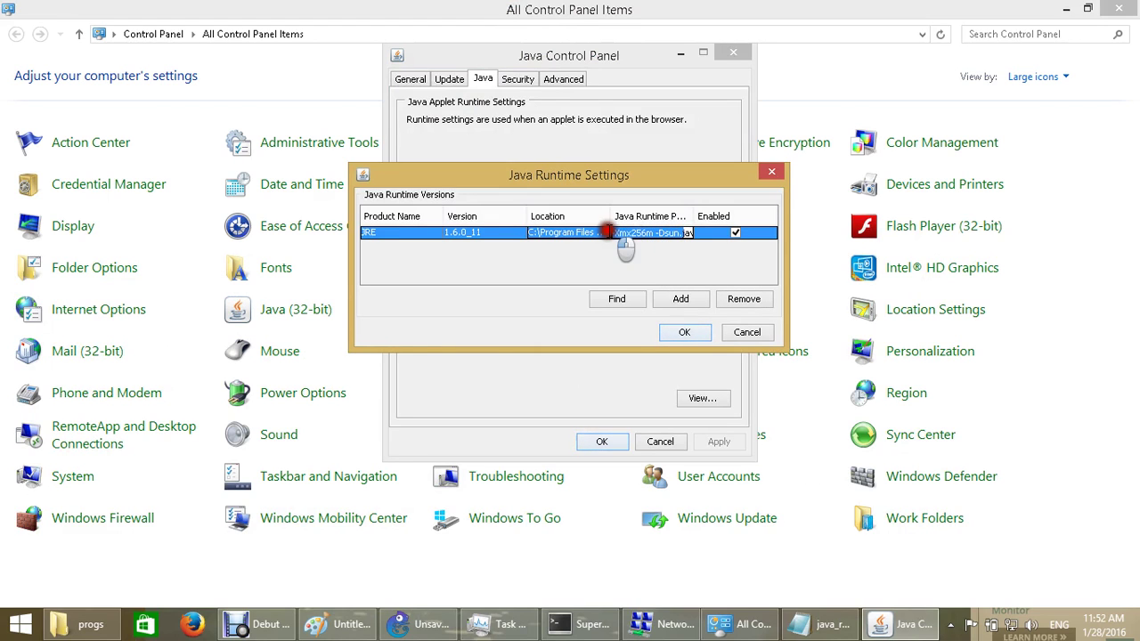
Select the required runtime parameter value in the requirements notes, then dismiss Java Runtime Settings unchanged
{"action": "left_click", "coordinate": [820, 628]}
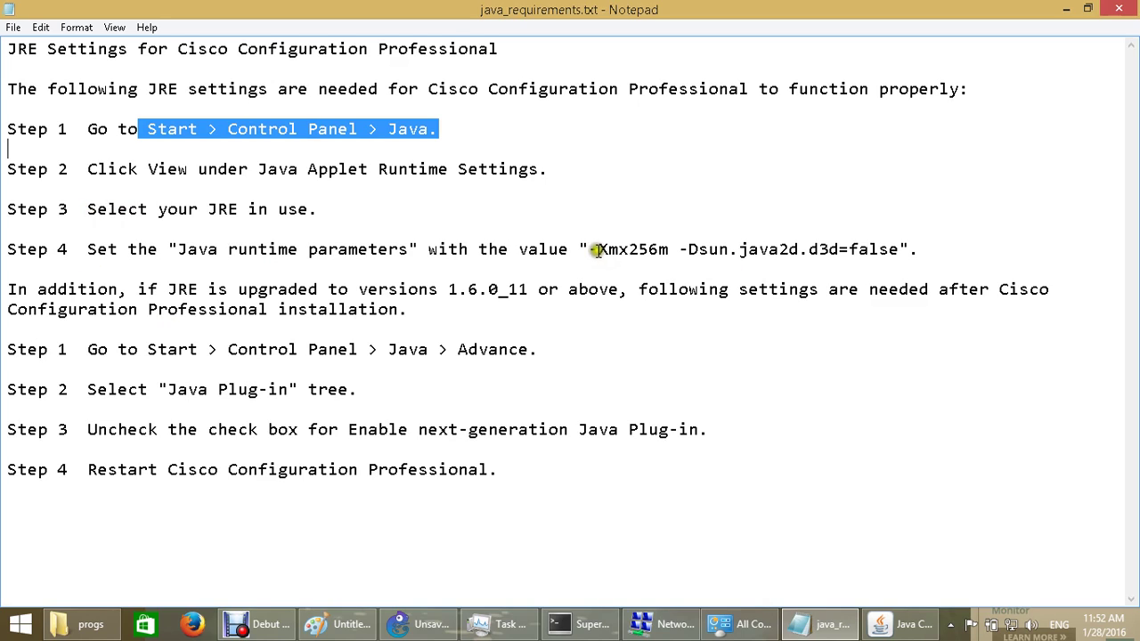
{"action": "left_click_drag", "start_coordinate": [590, 249], "coordinate": [901, 251]}
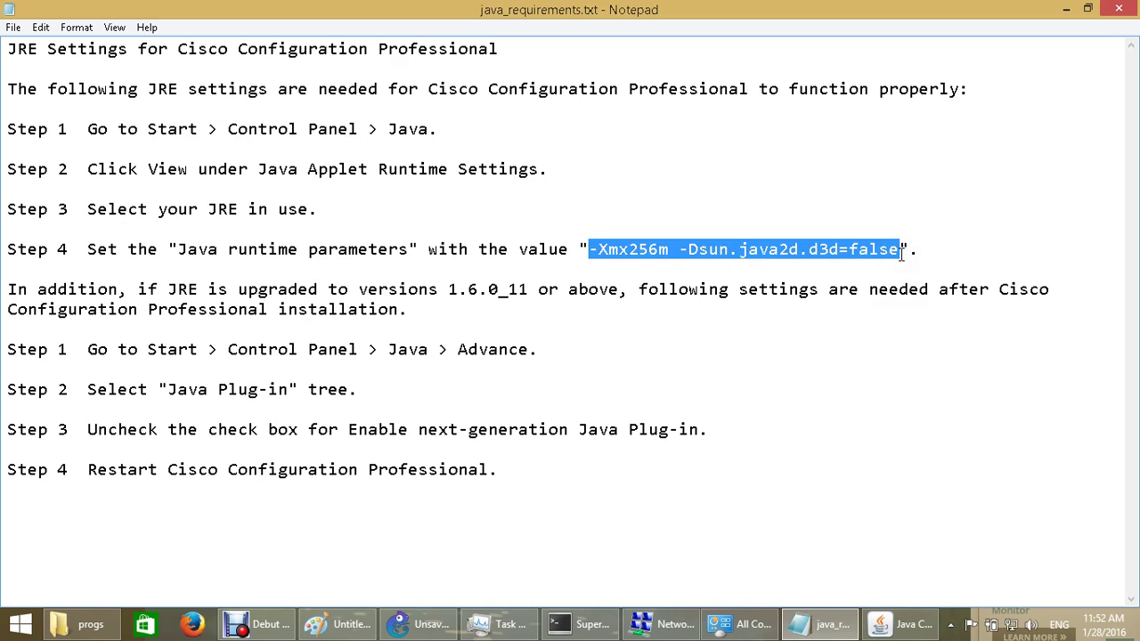
{"action": "right_click", "coordinate": [901, 253]}
{"action": "left_click", "coordinate": [899, 625]}
{"action": "left_click", "coordinate": [752, 337]}
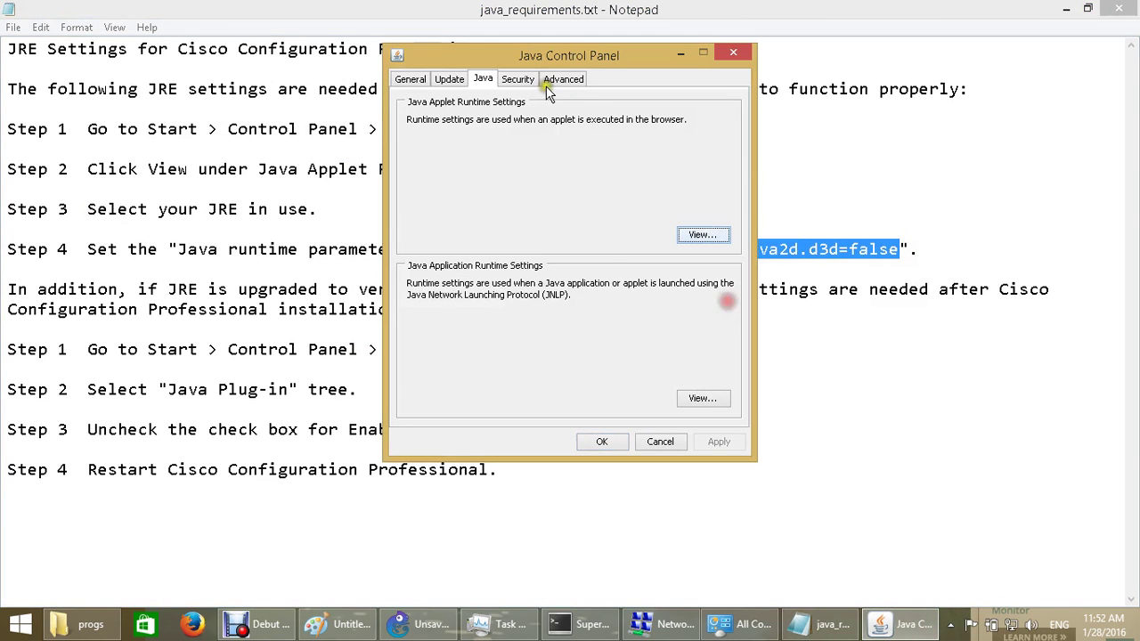
Confirm the Advanced tab's next-generation Java Plug-in option is unticked, then close Java Control Panel and the notes
{"action": "left_click", "coordinate": [557, 79]}
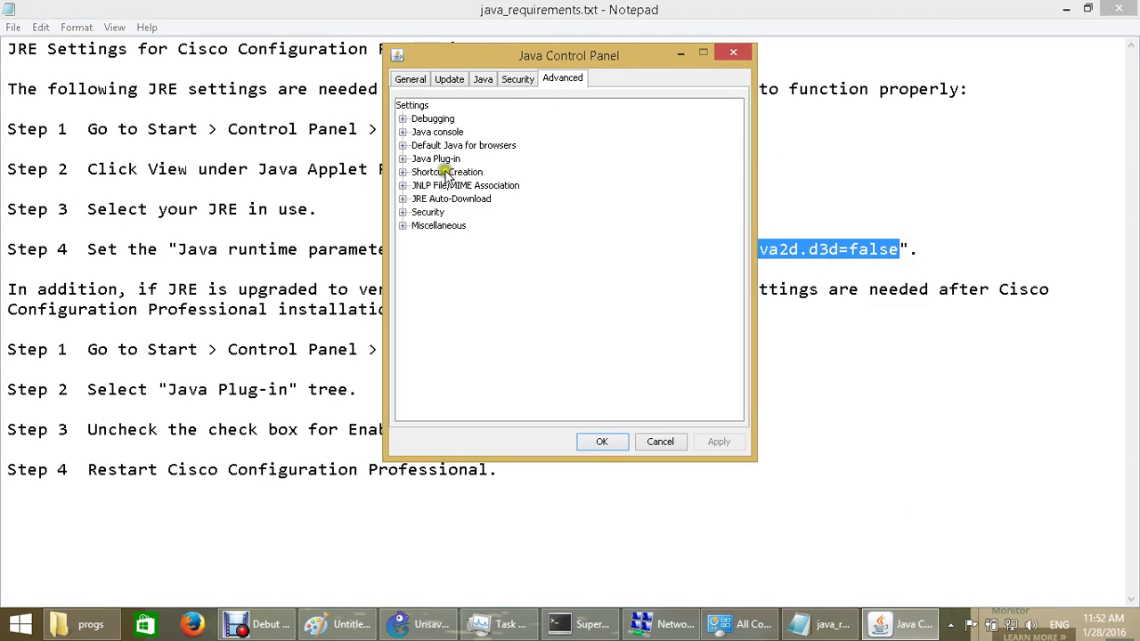
{"action": "left_click", "coordinate": [401, 158]}
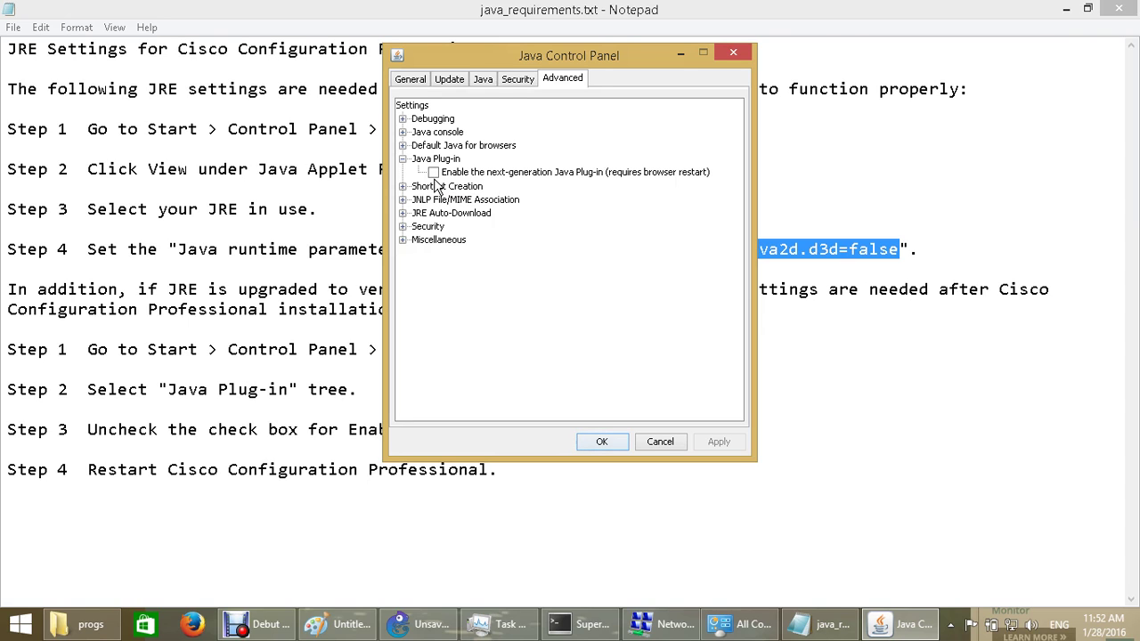
{"action": "left_click", "coordinate": [656, 443]}
{"action": "left_click", "coordinate": [1118, 8]}
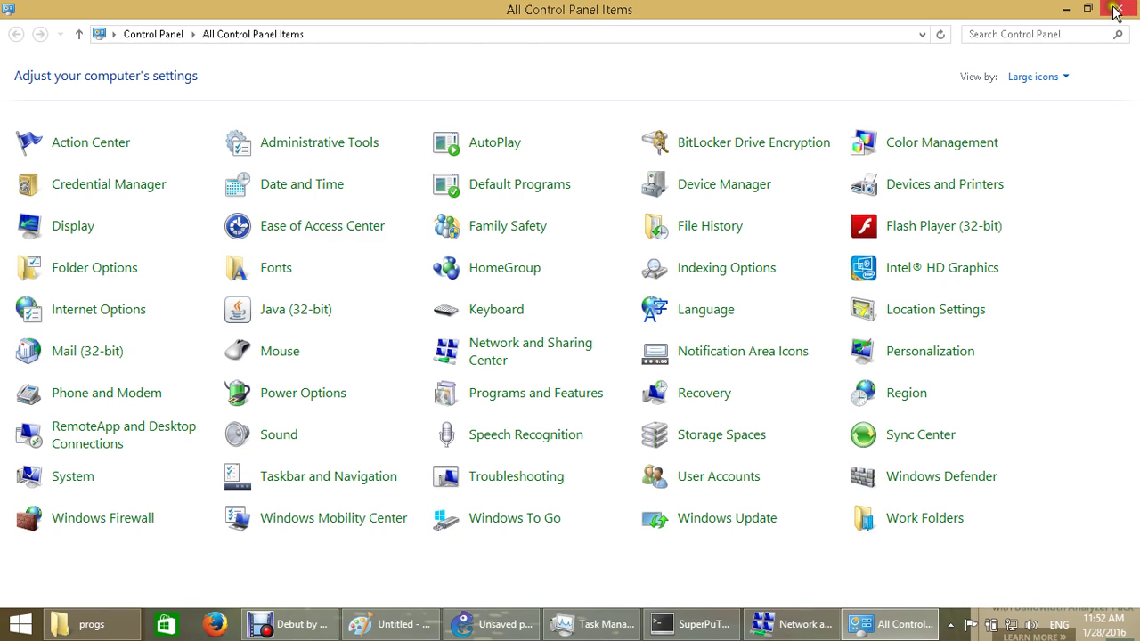
Close Control Panel, the progs folder and Network and Sharing Center, and minimize GNS3 and Paint
{"action": "left_click", "coordinate": [1117, 9]}
{"action": "left_click", "coordinate": [1119, 10]}
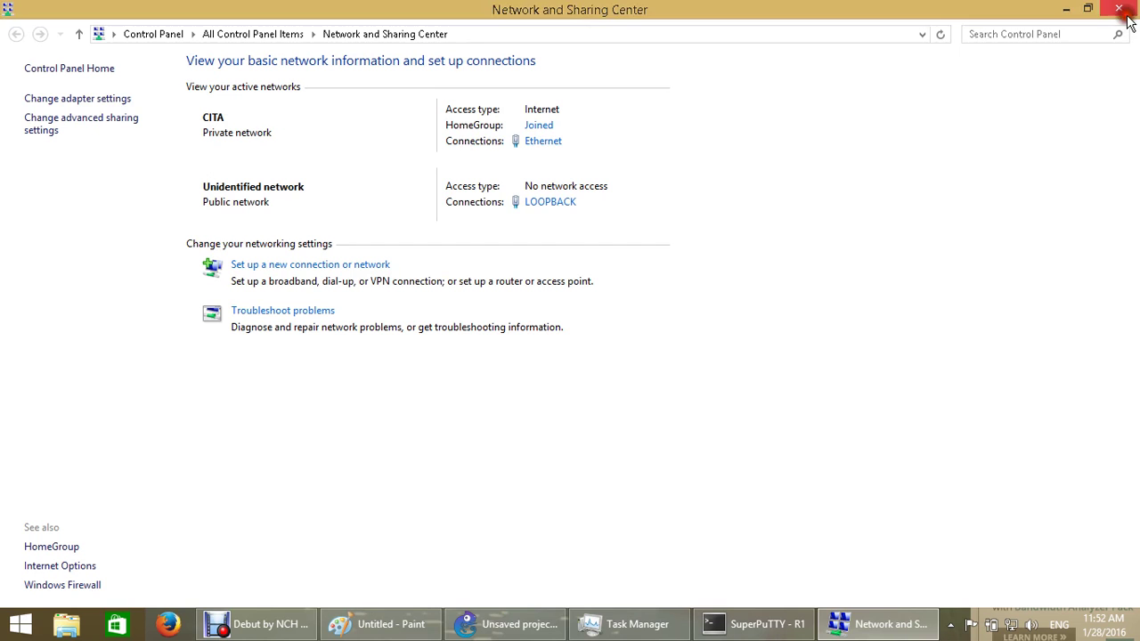
{"action": "left_click", "coordinate": [1124, 11]}
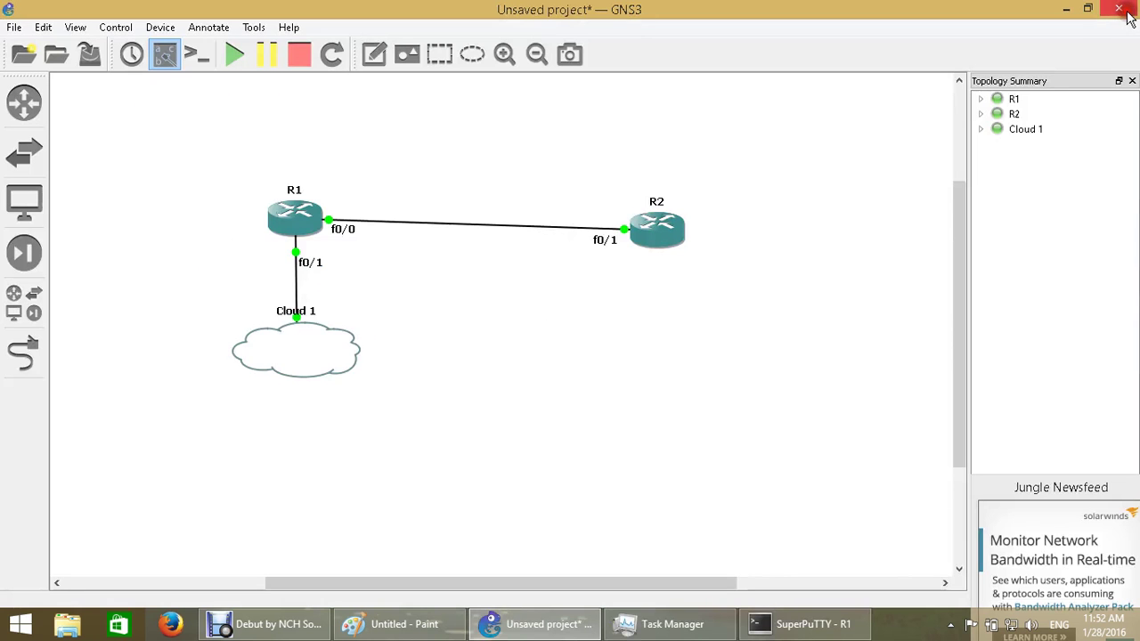
{"action": "left_click", "coordinate": [1068, 9]}
{"action": "left_click", "coordinate": [1067, 9]}
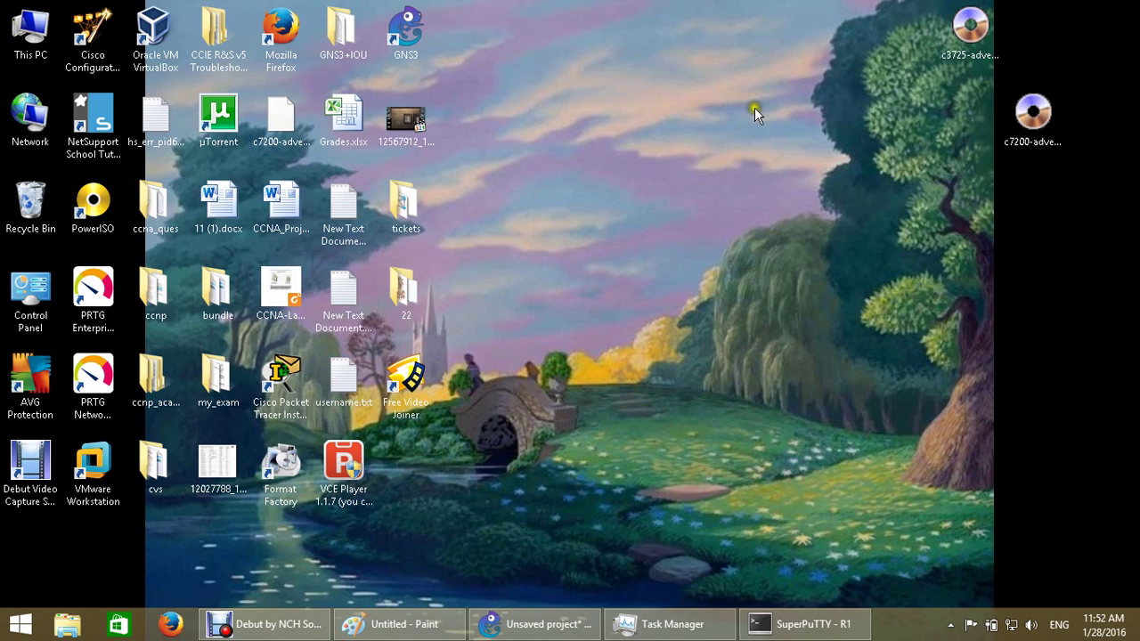
Run the Cisco Configuration Professional desktop shortcut as administrator and approve the prompt
{"action": "left_click", "coordinate": [105, 32]}
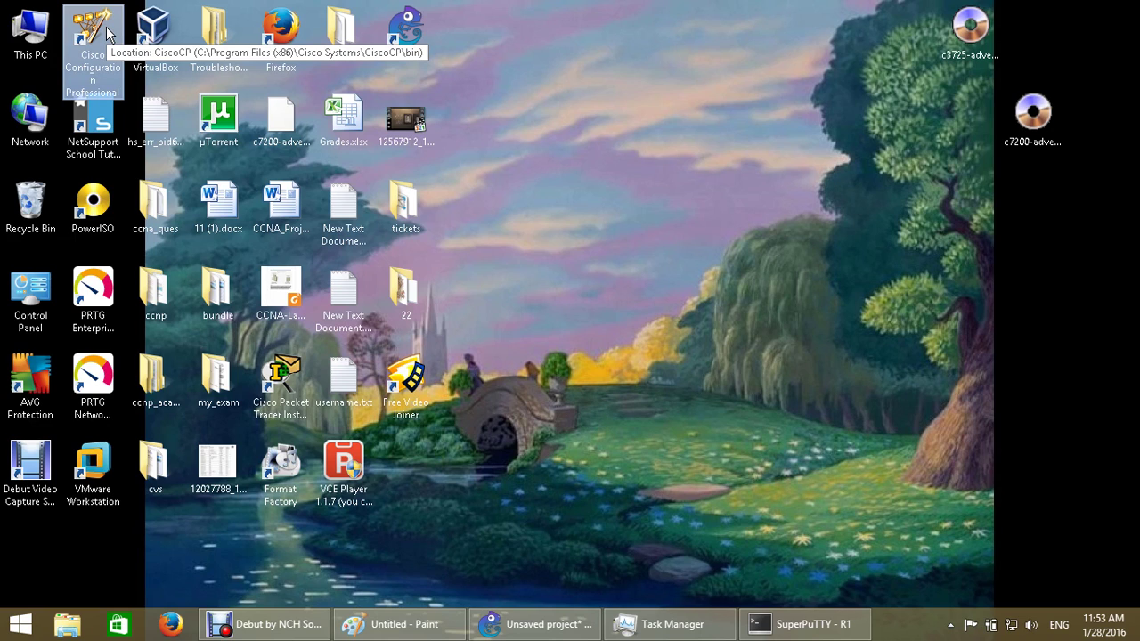
{"action": "right_click", "coordinate": [107, 34]}
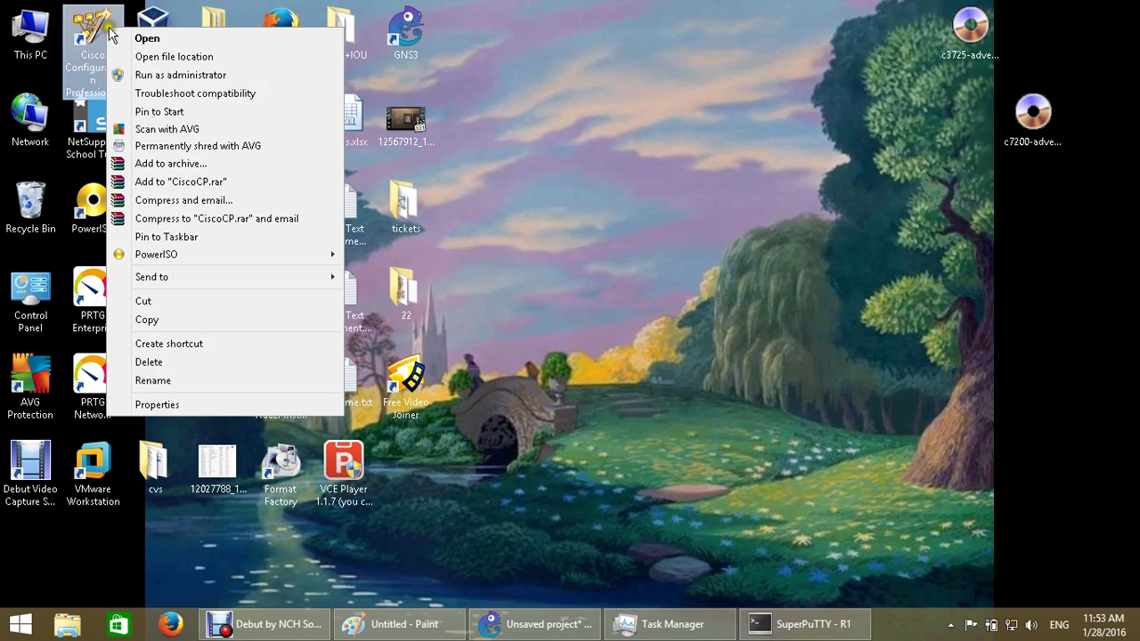
{"action": "left_click", "coordinate": [183, 74]}
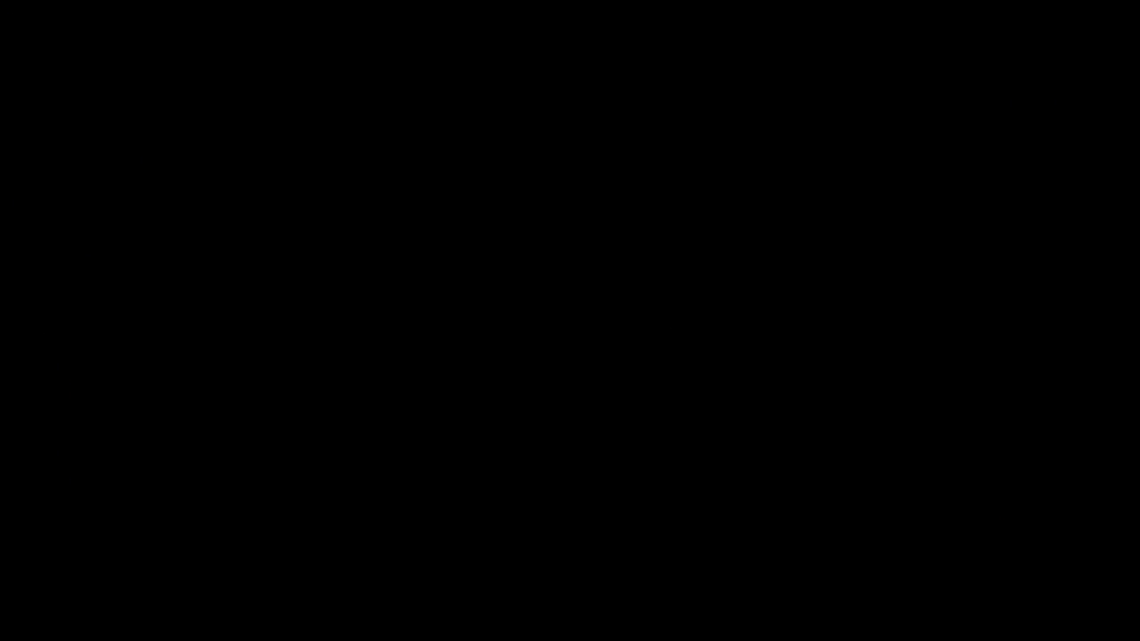
{"action": "left_click", "coordinate": [656, 376]}
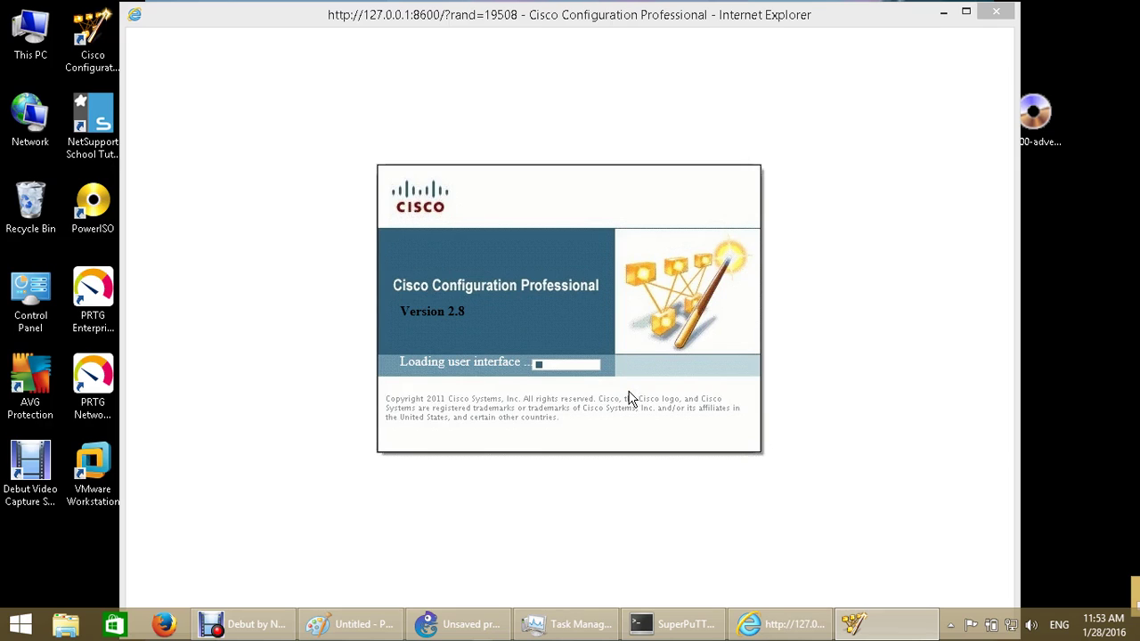
Untick Enable in the Authenticate to Cisco CCO dialog and cancel the sign-in
{"action": "left_click", "coordinate": [626, 397]}
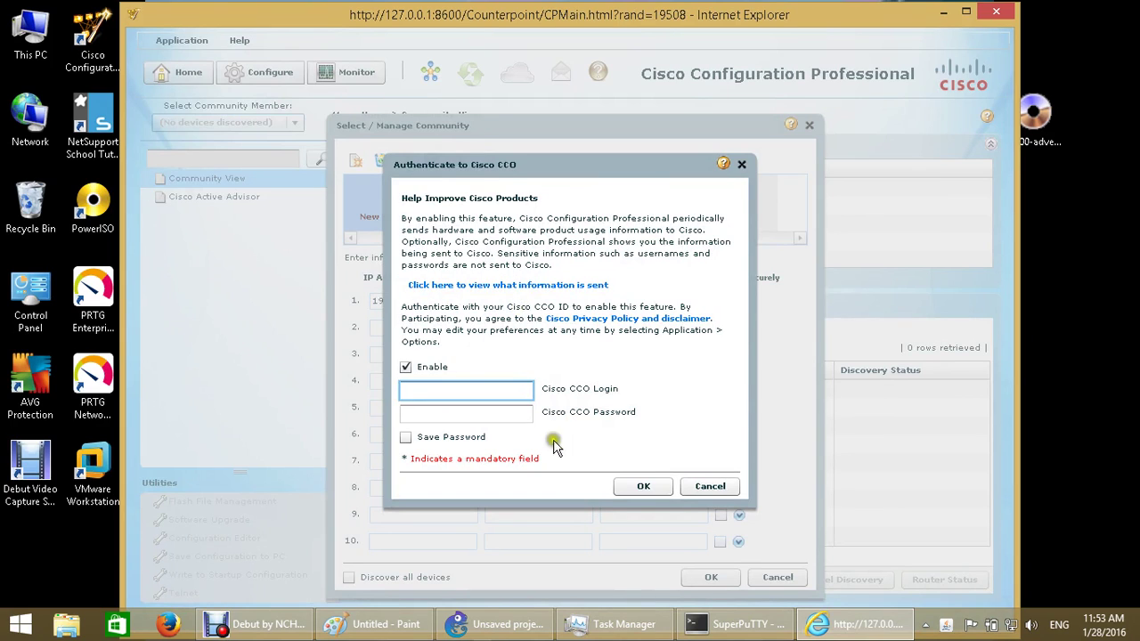
{"action": "left_click", "coordinate": [725, 495]}
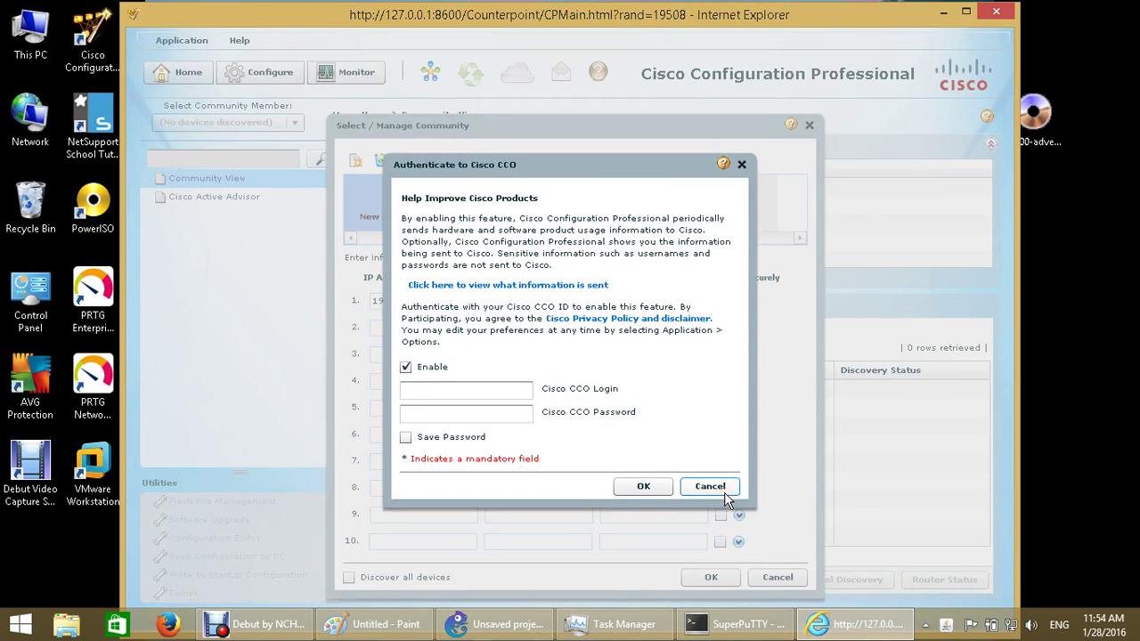
{"action": "left_click", "coordinate": [708, 490]}
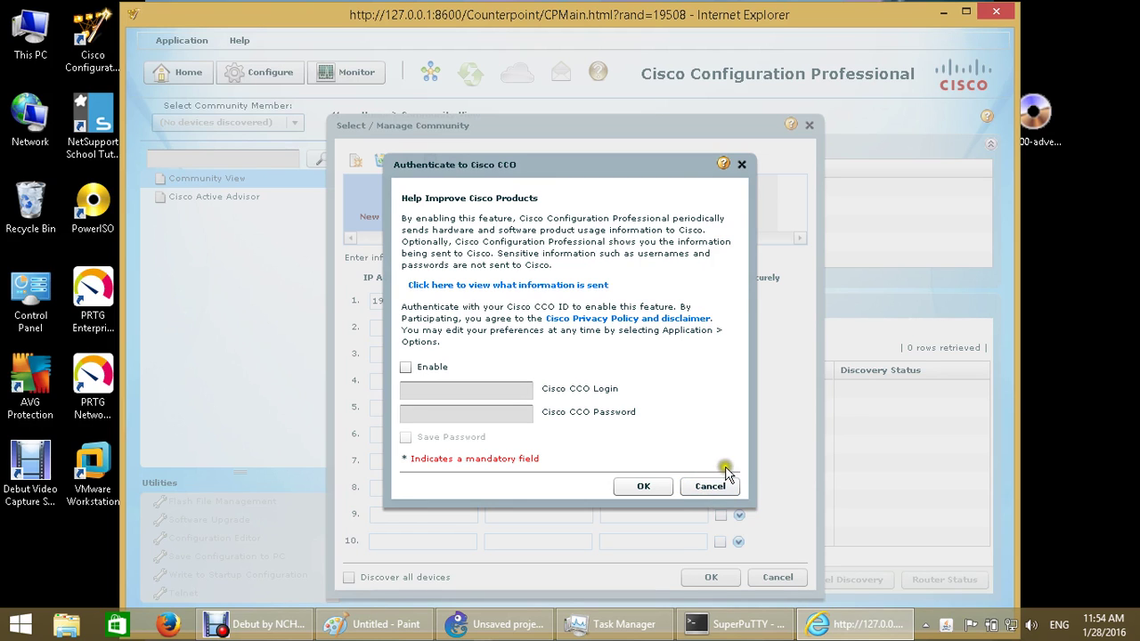
{"action": "left_click", "coordinate": [713, 486]}
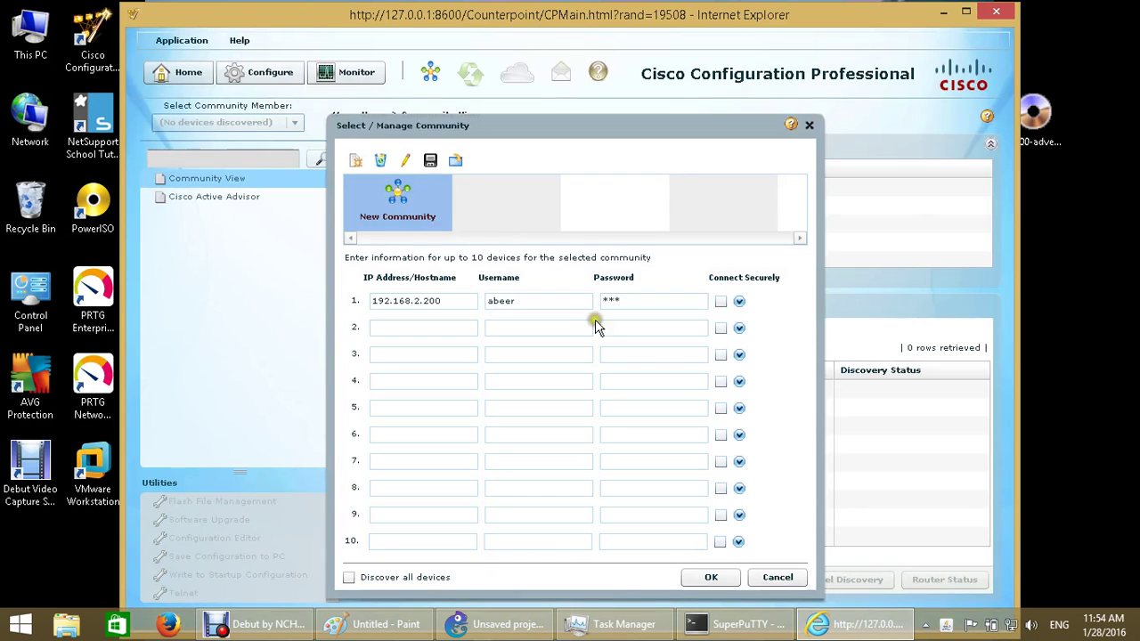
Delete the existing New Community and its device entry
{"action": "left_click", "coordinate": [459, 305]}
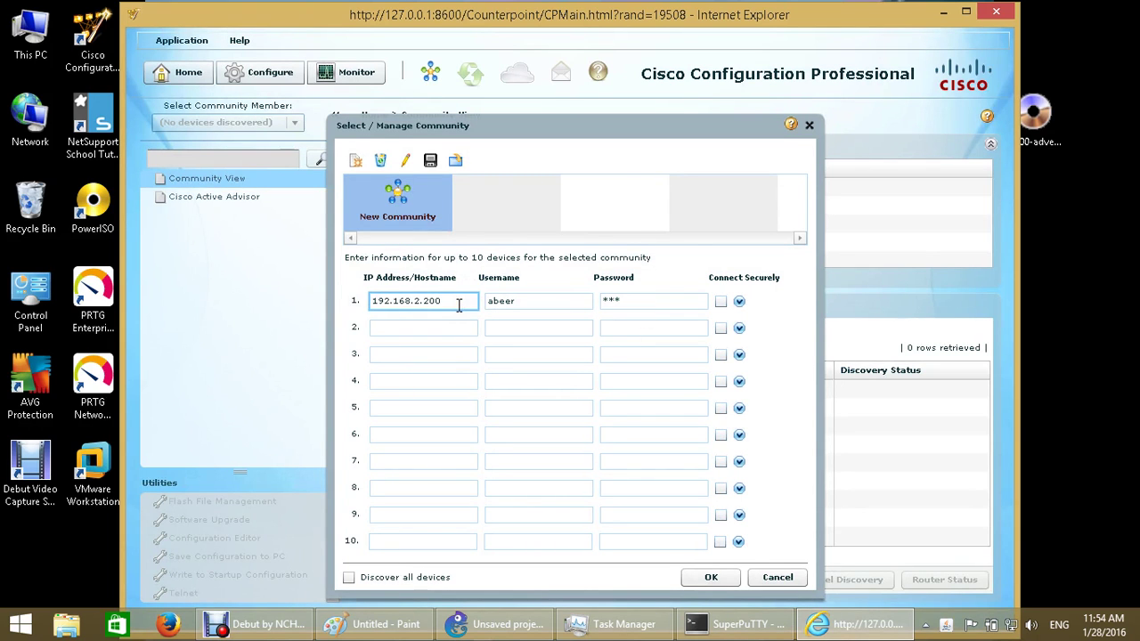
{"action": "right_click", "coordinate": [409, 207]}
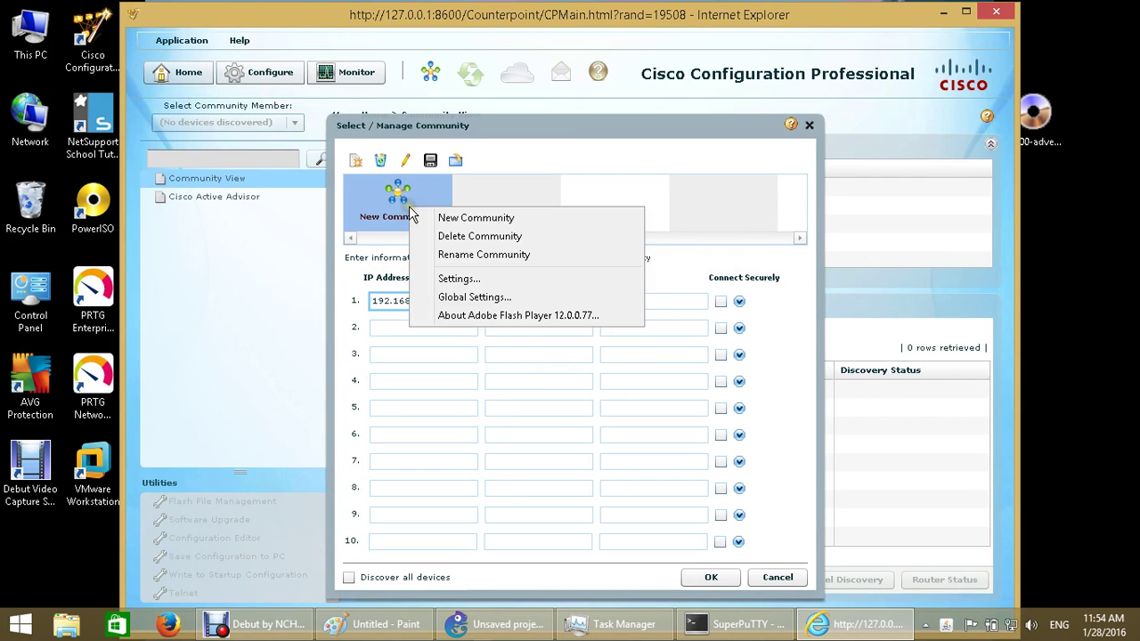
{"action": "left_click", "coordinate": [485, 237]}
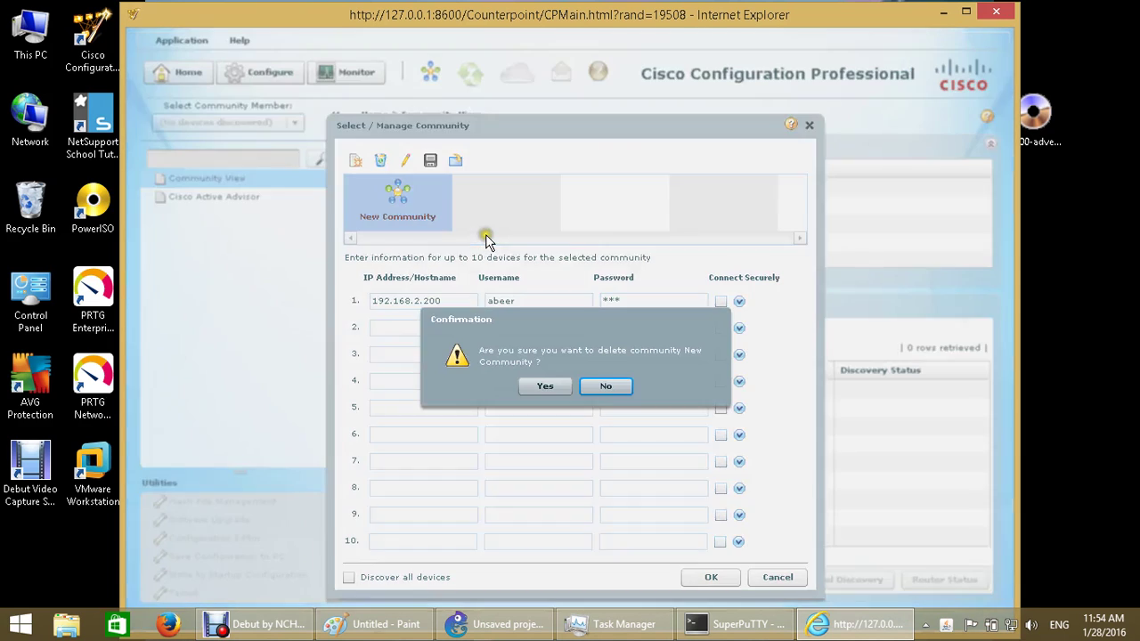
{"action": "left_click", "coordinate": [538, 389]}
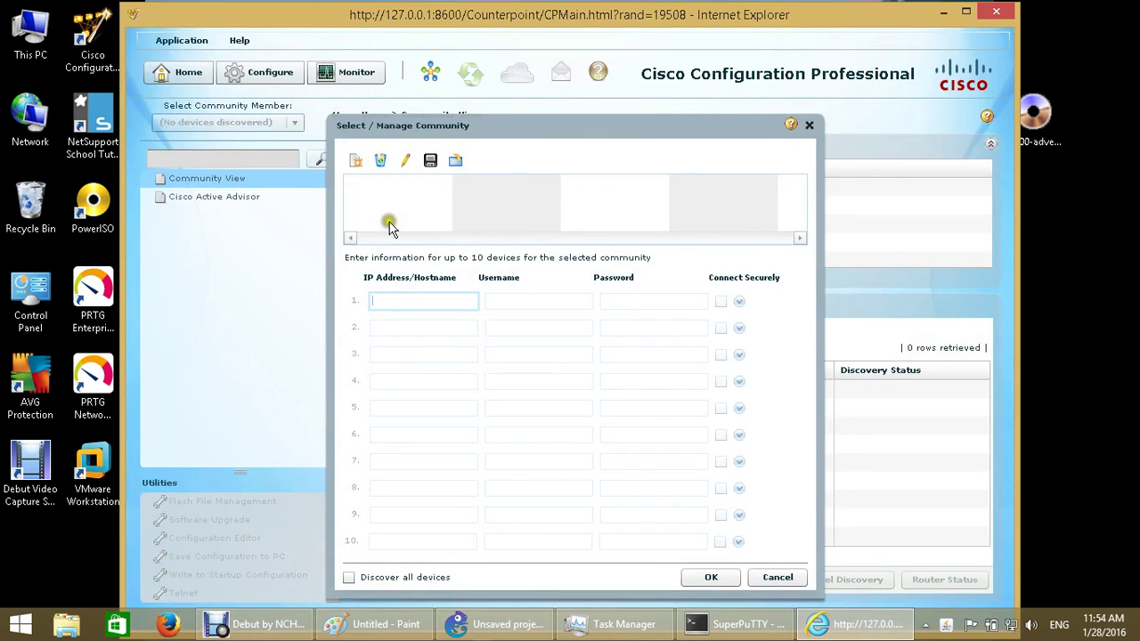
Add a fresh community, rename it CCNA, and move to the first device's IP field
{"action": "right_click", "coordinate": [389, 225]}
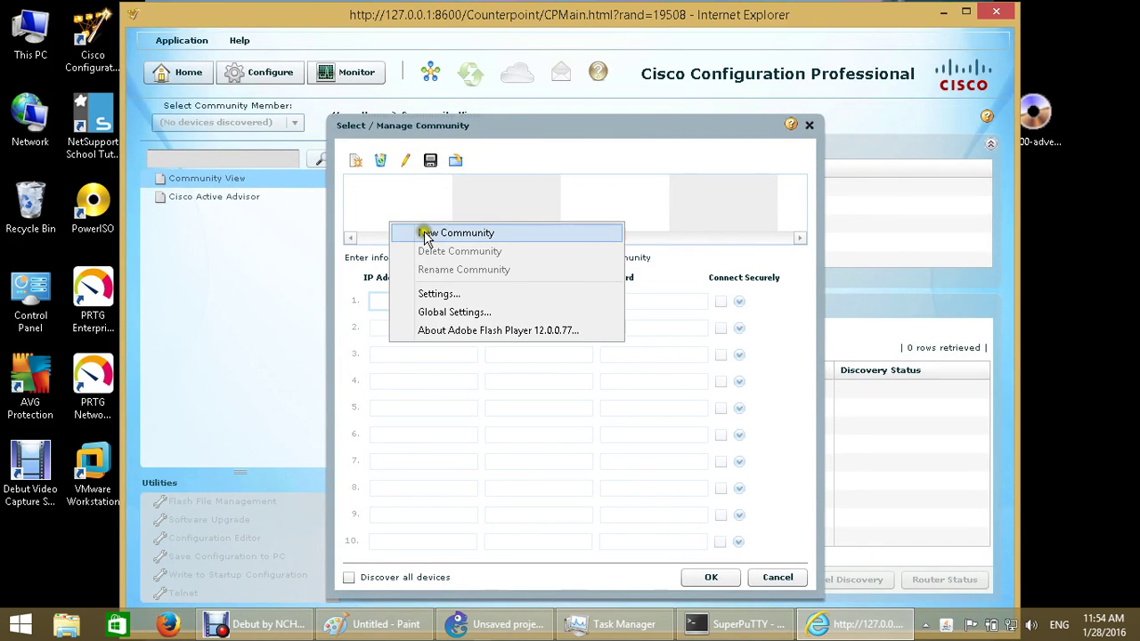
{"action": "left_click", "coordinate": [426, 233]}
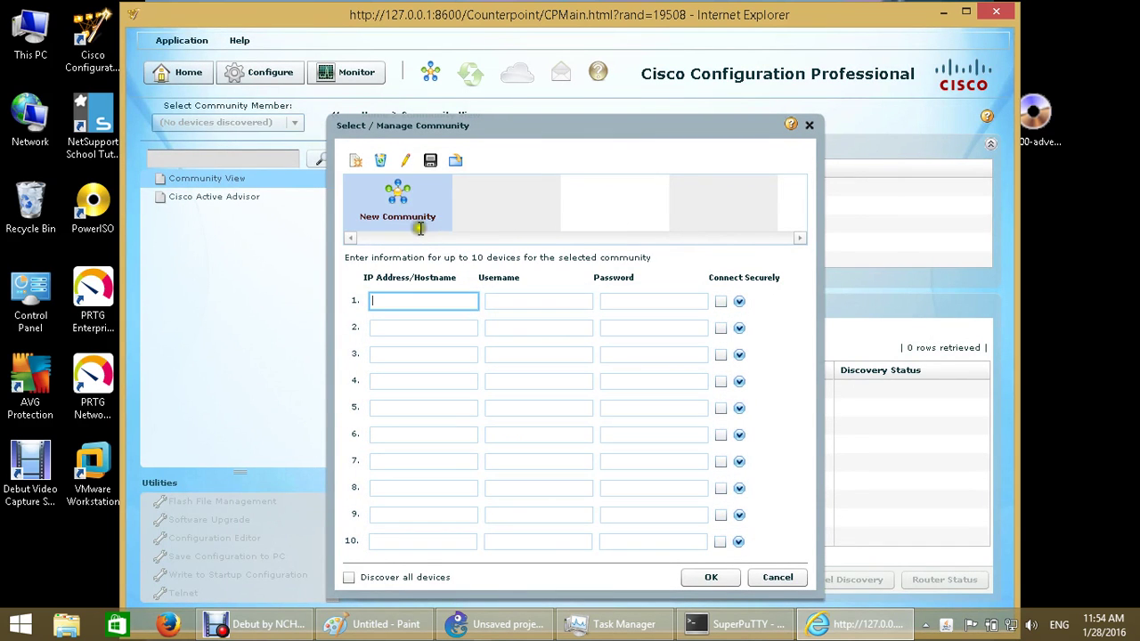
{"action": "left_click", "coordinate": [397, 213]}
{"action": "left_click", "coordinate": [398, 216]}
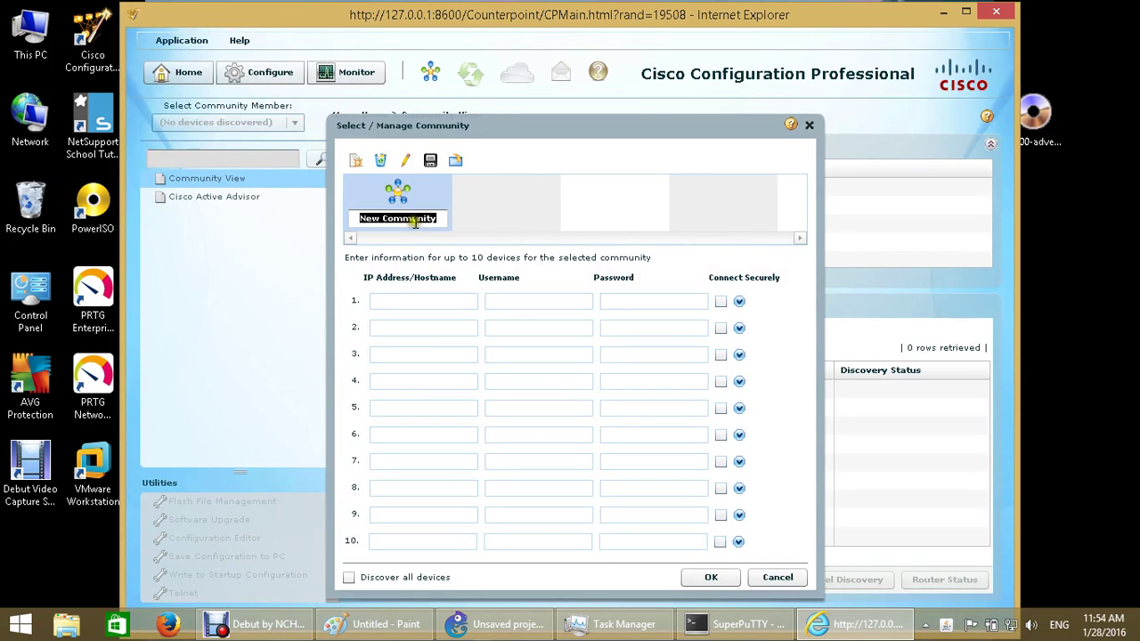
{"action": "type", "text": "CISCO"}
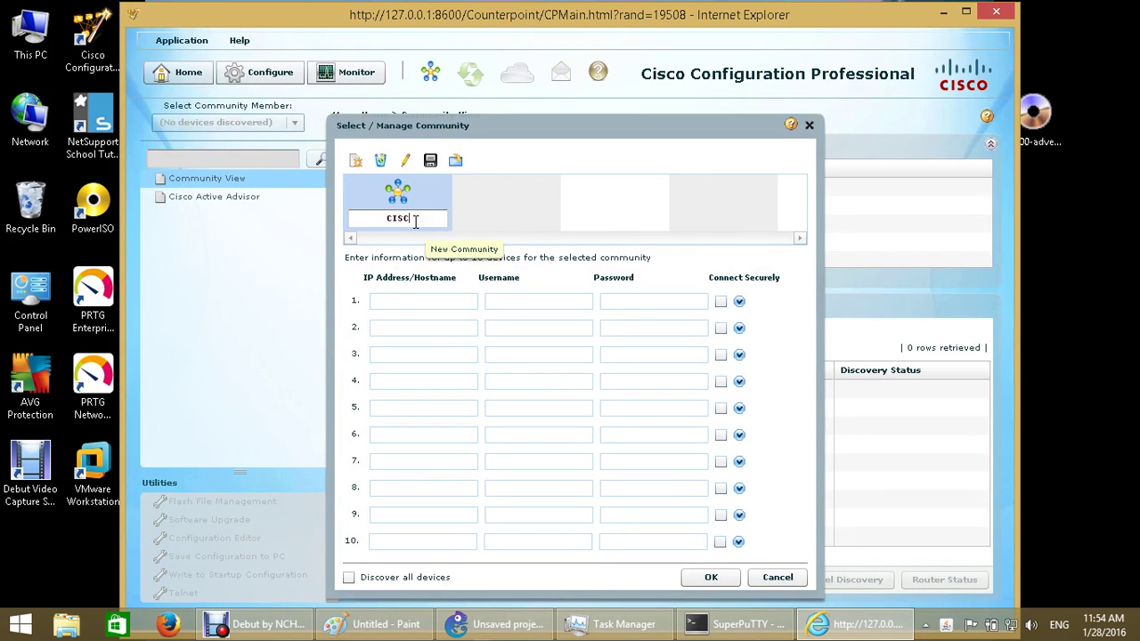
{"action": "key", "text": "BackSpace"}
{"action": "key", "text": "BackSpace"}
{"action": "key", "text": "BackSpace"}
{"action": "key", "text": "BackSpace"}
{"action": "type", "text": "CNA"}
{"action": "left_click", "coordinate": [429, 300]}
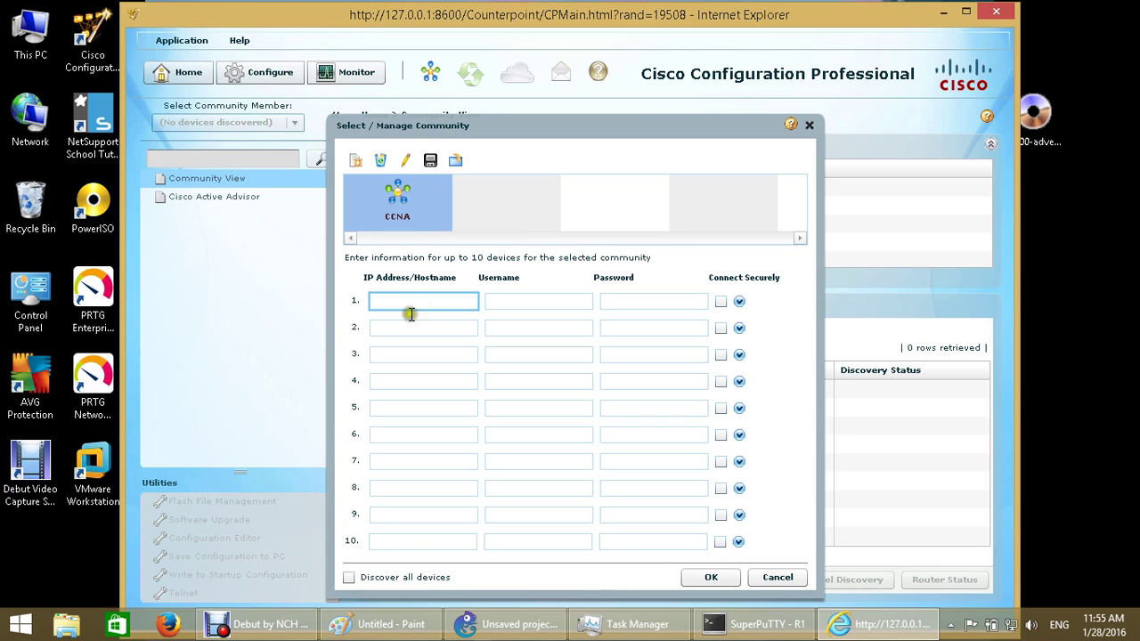
In the R1 session, leave interface mode and enable the web server with ip http server
{"action": "left_click", "coordinate": [738, 616]}
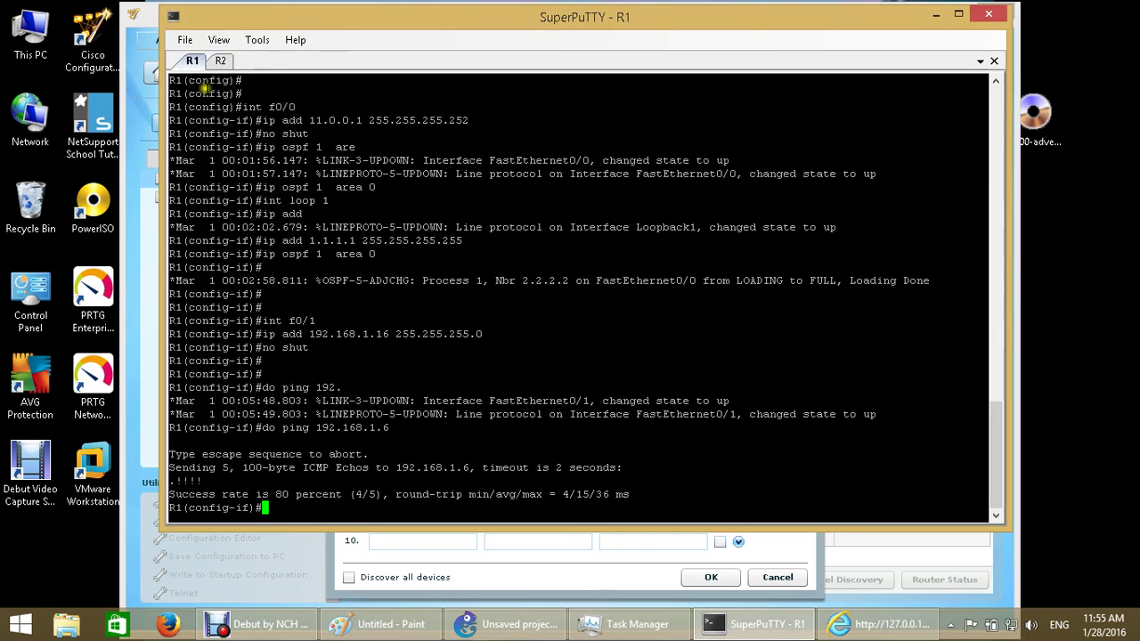
{"action": "type", "text": "exit"}
{"action": "key", "text": "Return"}
{"action": "key", "text": "Return"}
{"action": "key", "text": "Return"}
{"action": "key", "text": "Return"}
{"action": "key", "text": "Return"}
{"action": "key", "text": "Return"}
{"action": "key", "text": "Return"}
{"action": "key", "text": "Return"}
{"action": "key", "text": "Return"}
{"action": "key", "text": "Return"}
{"action": "key", "text": "Return"}
{"action": "key", "text": "Return"}
{"action": "key", "text": "Return"}
{"action": "key", "text": "Return"}
{"action": "key", "text": "Return"}
{"action": "key", "text": "Return"}
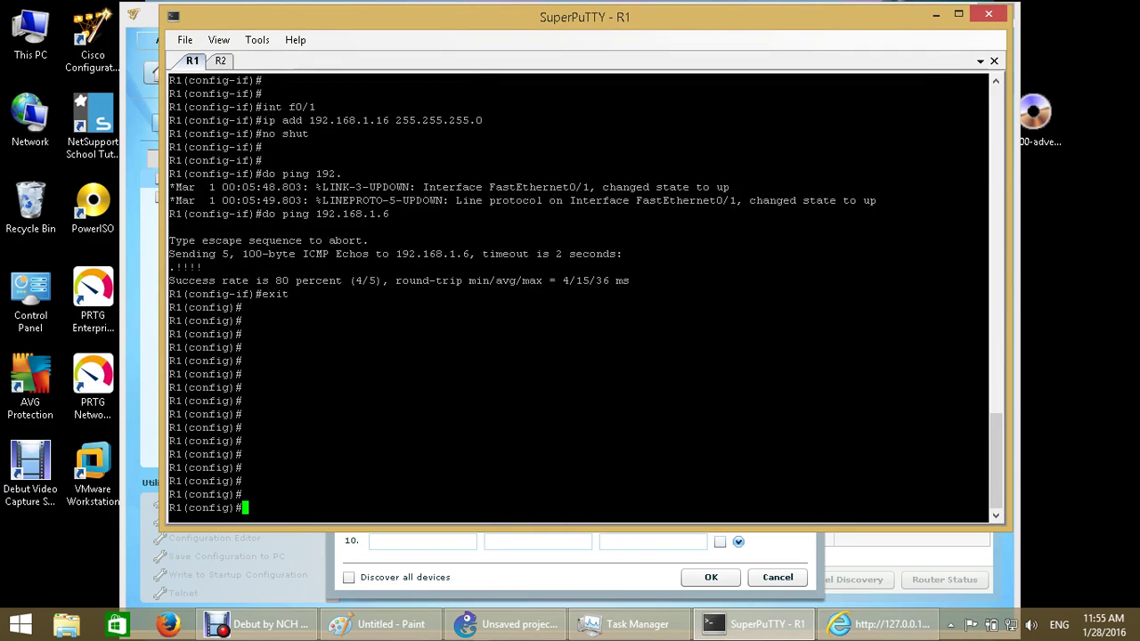
{"action": "type", "text": "ip htt"}
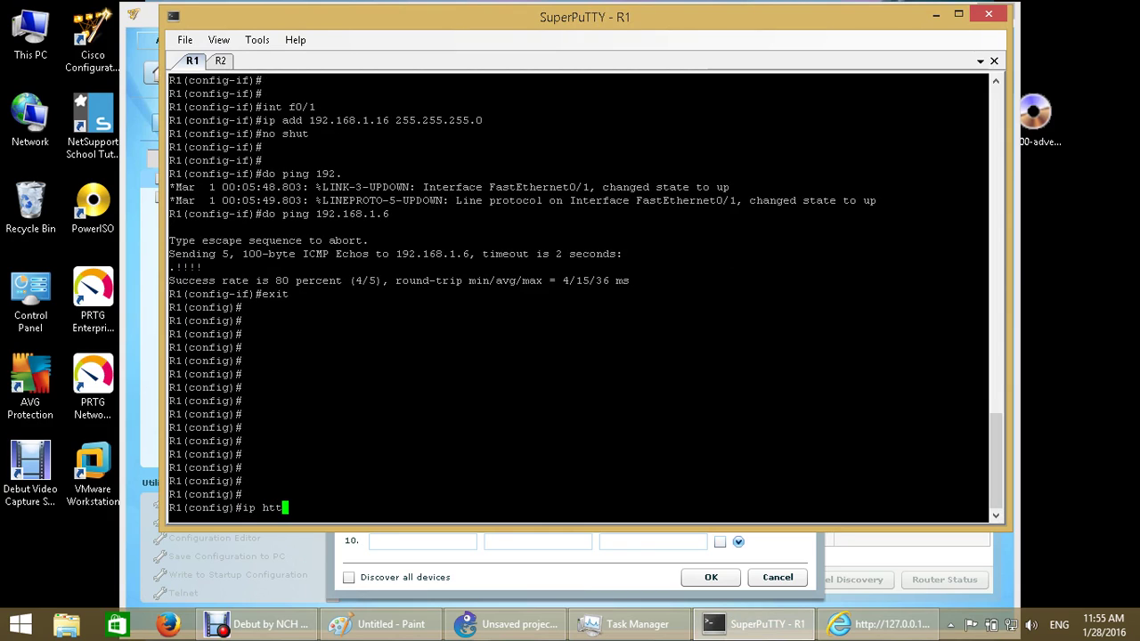
{"action": "type", "text": "p server"}
{"action": "key", "text": "Return"}
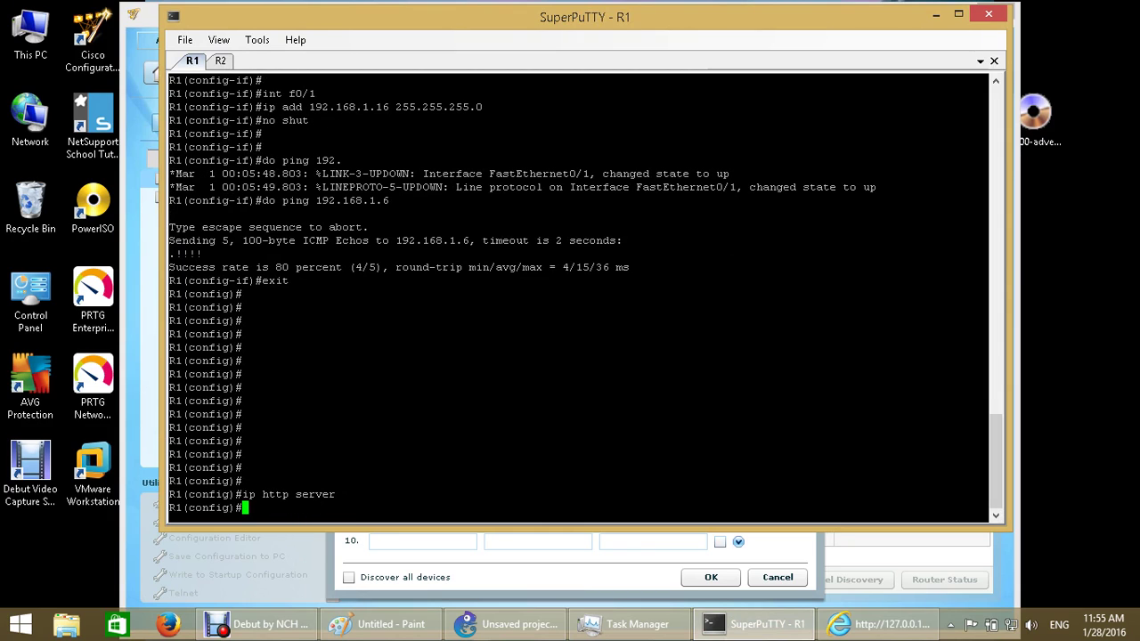
{"action": "key", "text": "Return"}
Enable the HTTPS server with ip http secure-server and check the generated 1024-bit RSA key
{"action": "type", "text": "i"}
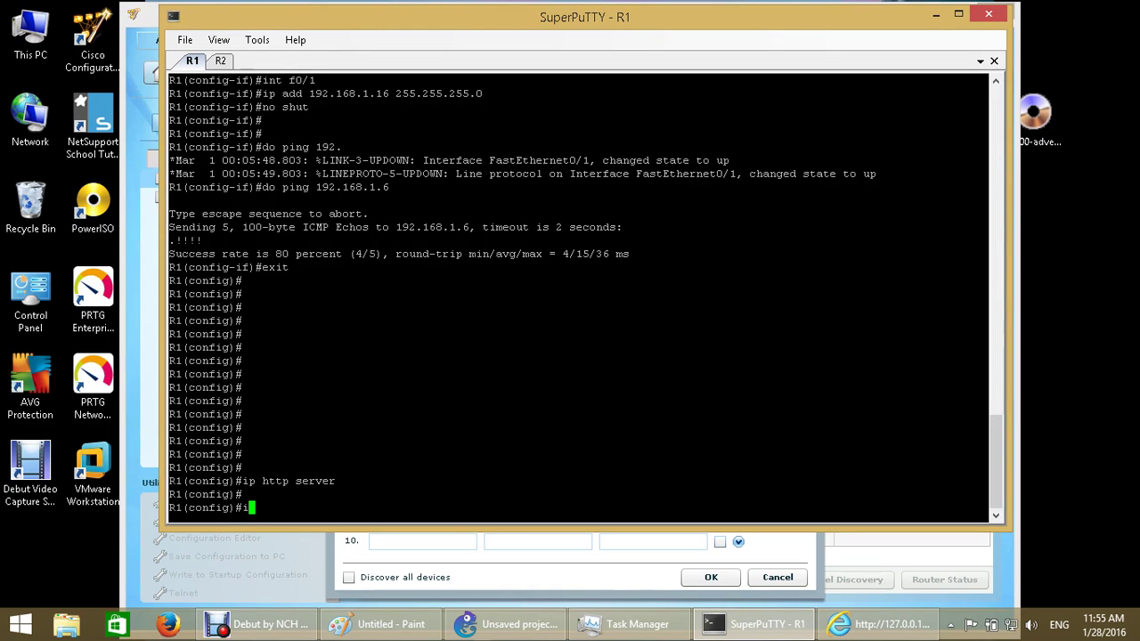
{"action": "type", "text": "p http secure-server"}
{"action": "key", "text": "Return"}
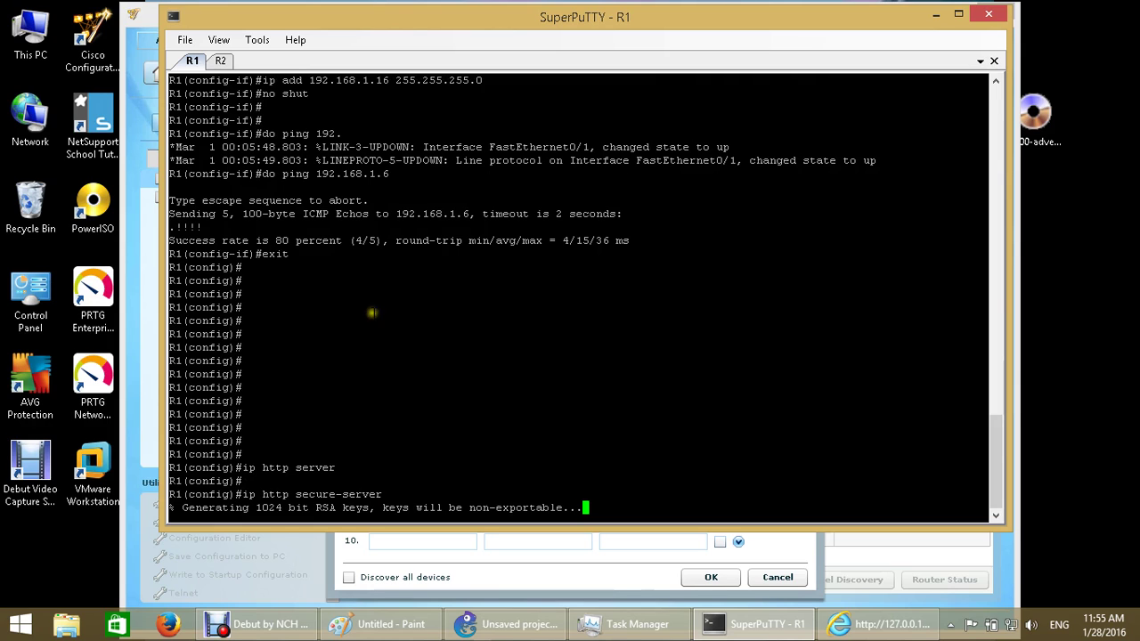
{"action": "triple_click", "coordinate": [276, 508]}
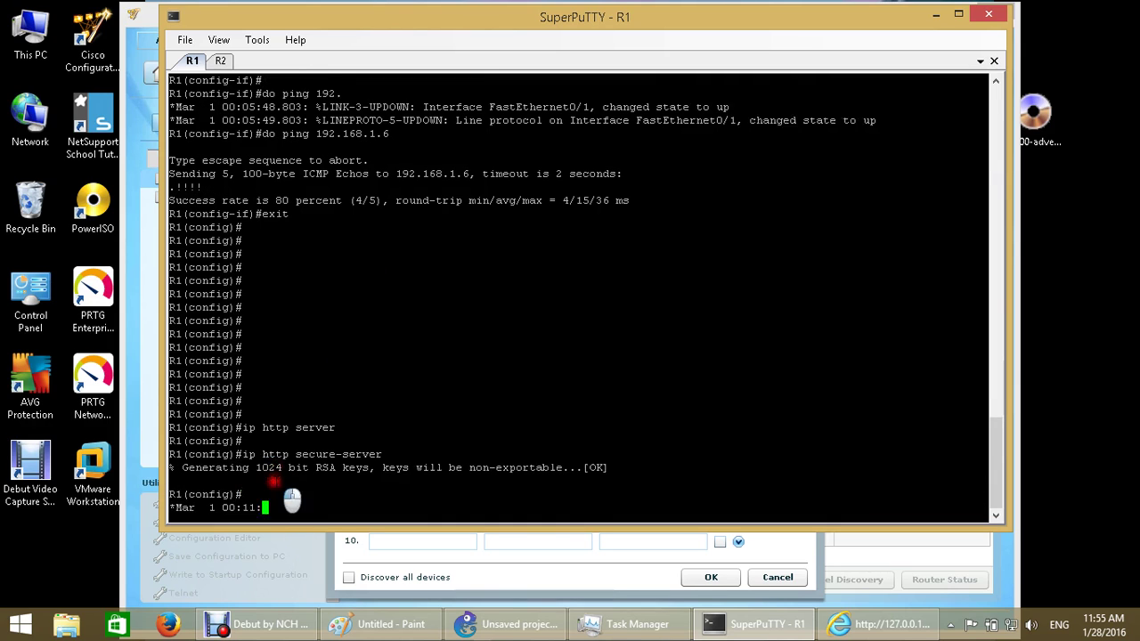
{"action": "double_click", "coordinate": [265, 454]}
{"action": "left_click", "coordinate": [396, 465]}
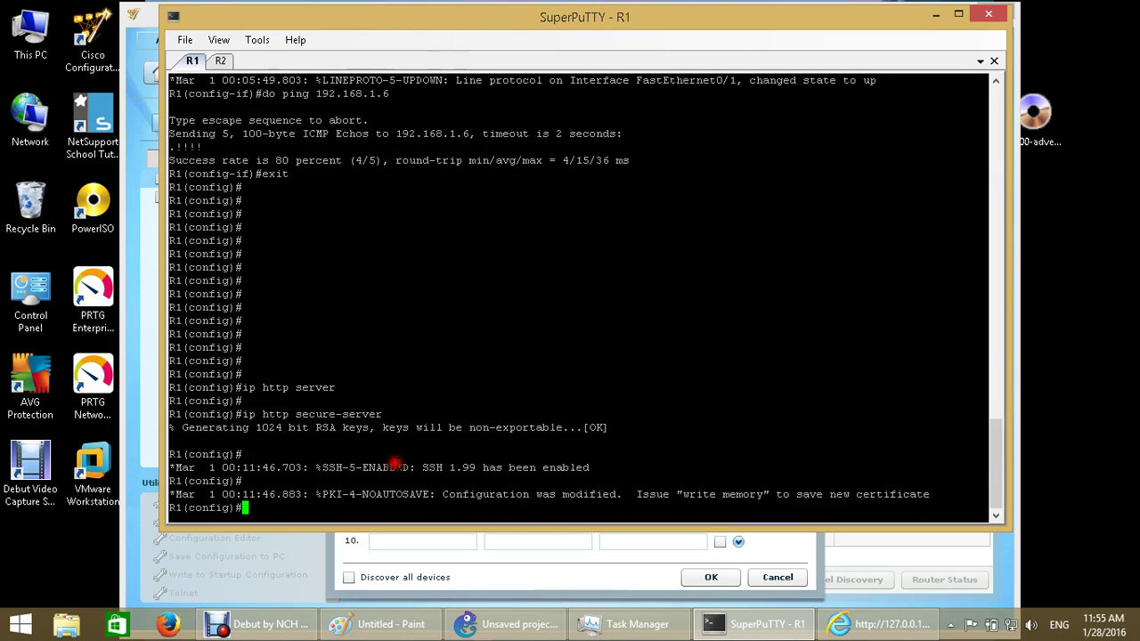
{"action": "key", "text": "Return"}
{"action": "key", "text": "Return"}
{"action": "key", "text": "Return"}
{"action": "key", "text": "Return"}
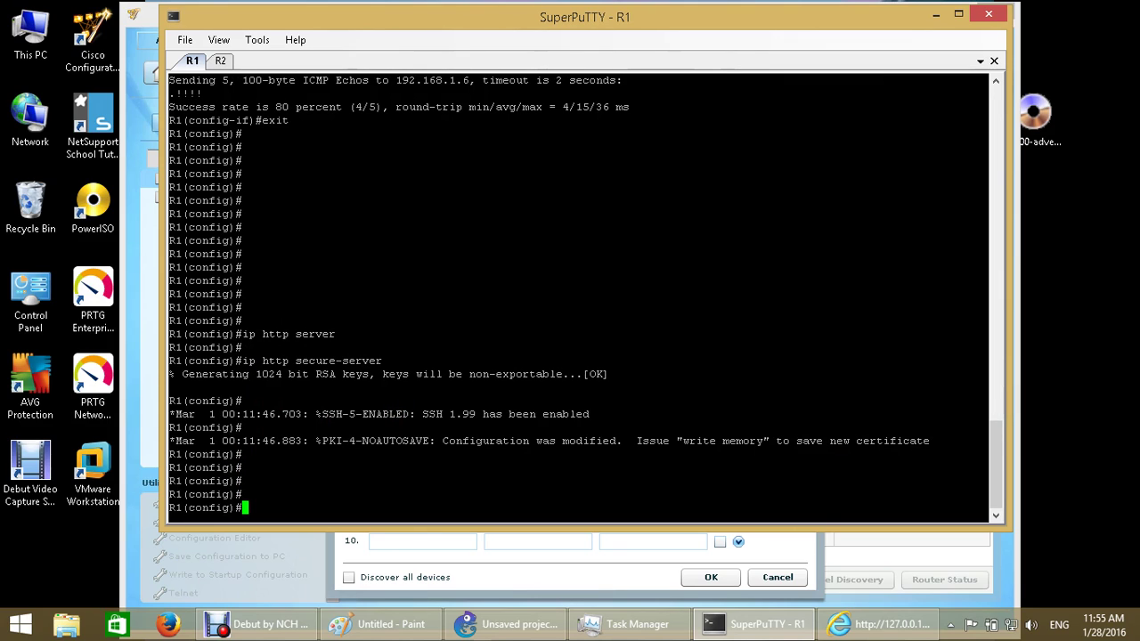
Set R1's web server to authenticate locally with ip http authentication local
{"action": "type", "text": "ip http auth"}
{"action": "key", "text": "Tab"}
{"action": "type", "text": "l"}
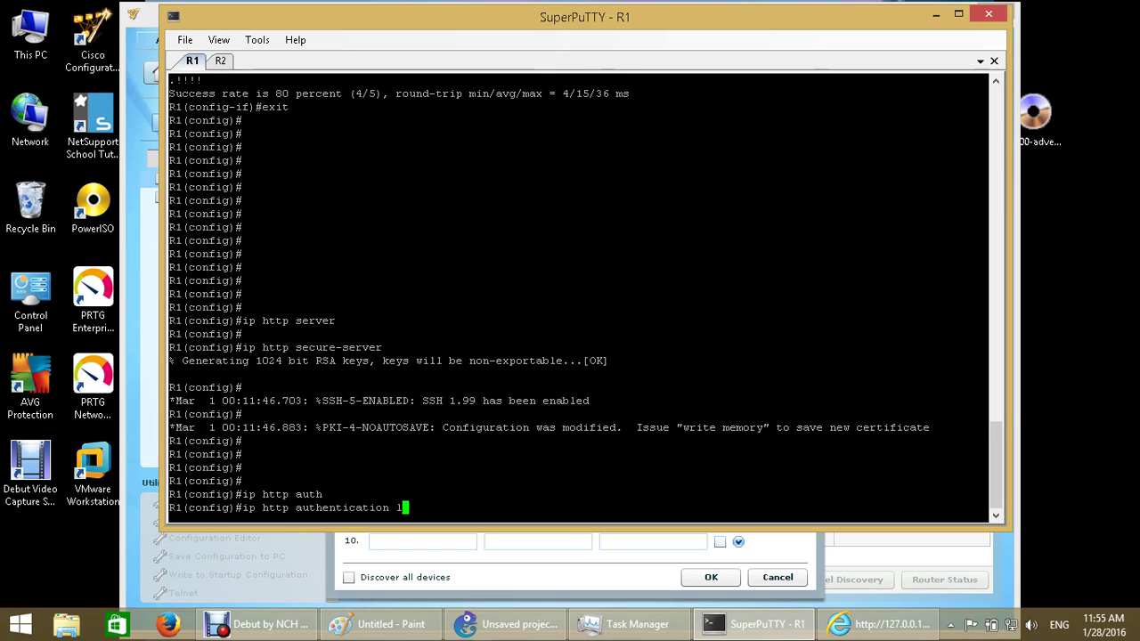
{"action": "type", "text": "ocal"}
{"action": "key", "text": "Return"}
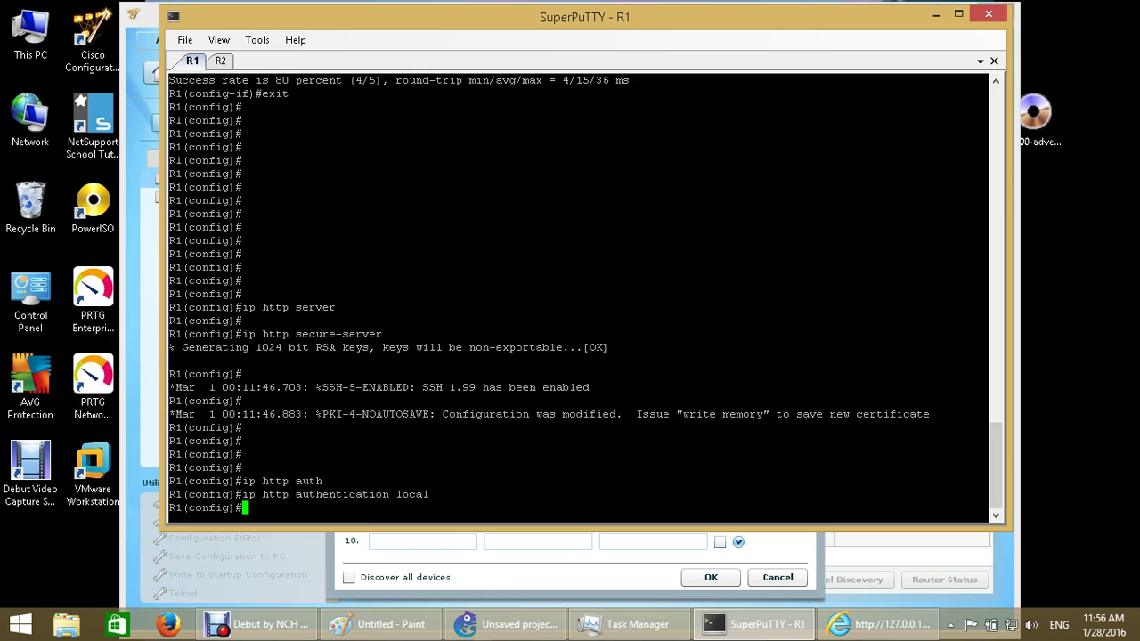
{"action": "key", "text": "Return"}
Create a local user with privilege level 15 and a password on R1
{"action": "type", "text": "user "}
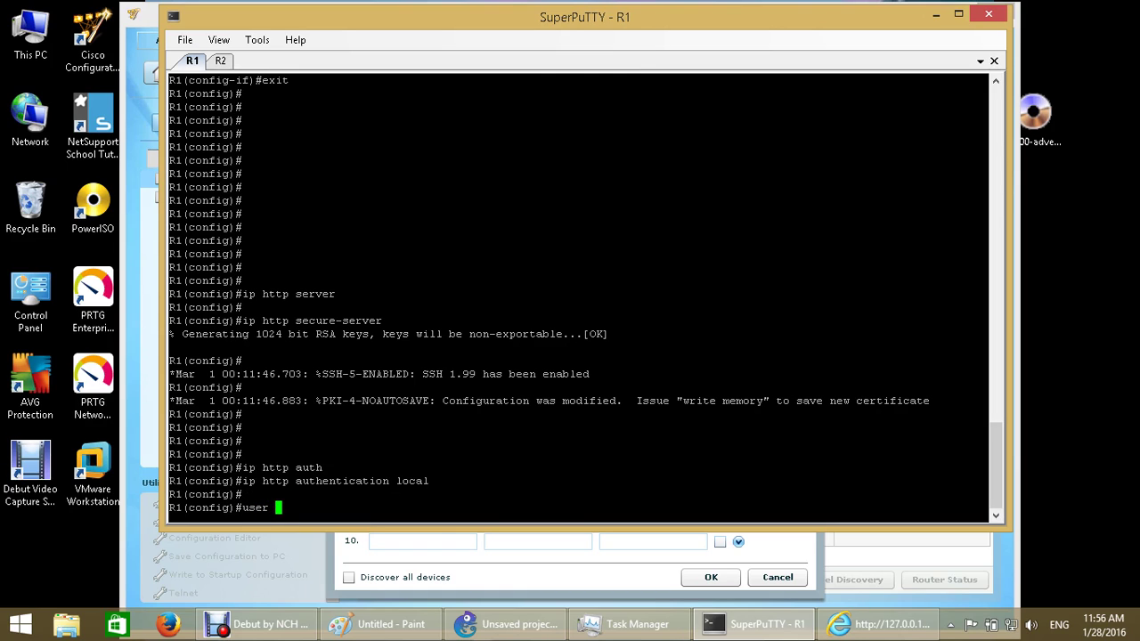
{"action": "type", "text": "abeer"}
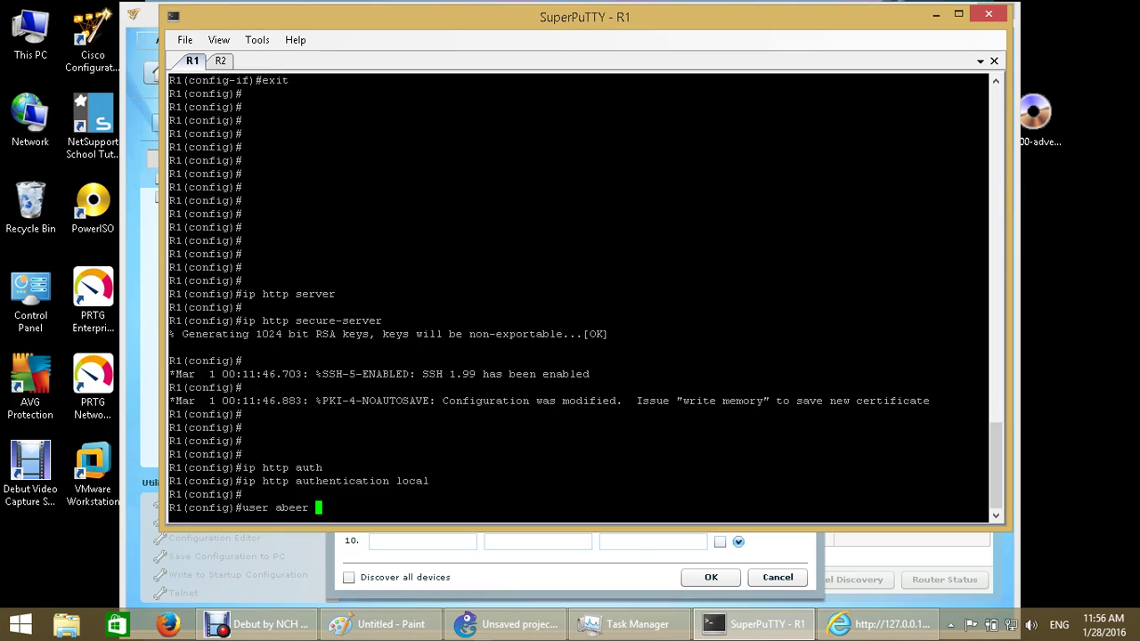
{"action": "type", "text": "ri 15 pass 123"}
{"action": "key", "text": "Return"}
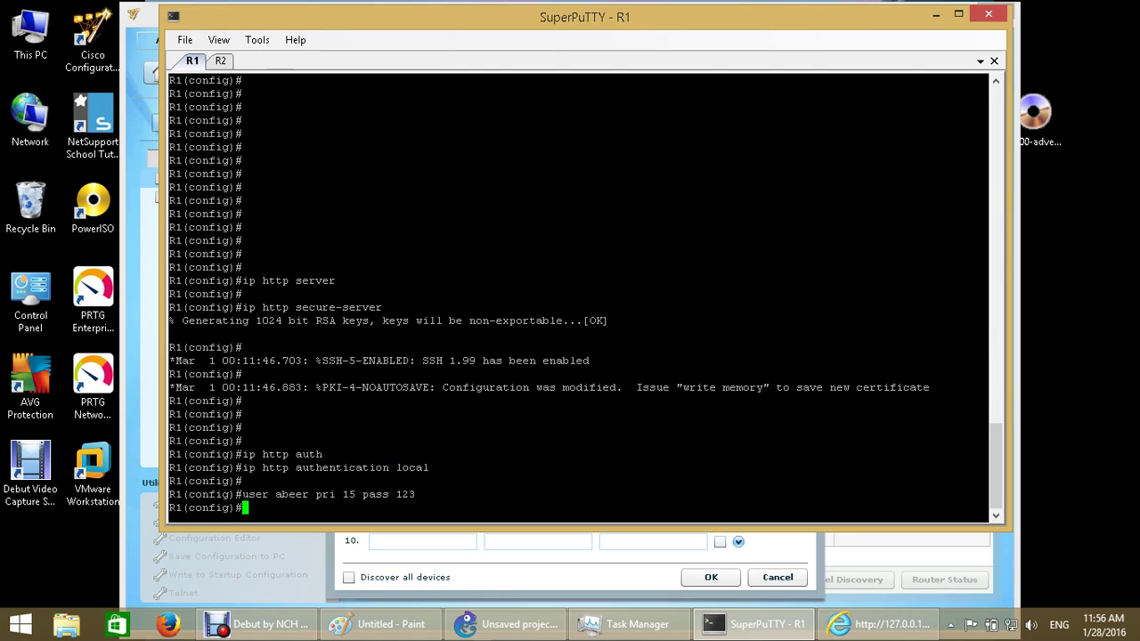
{"action": "left_click", "coordinate": [936, 15]}
Enter 192.168.1. as the first CCNA device address, confirming R1's IP in the SuperPuTTY scrollback
{"action": "left_click", "coordinate": [385, 300]}
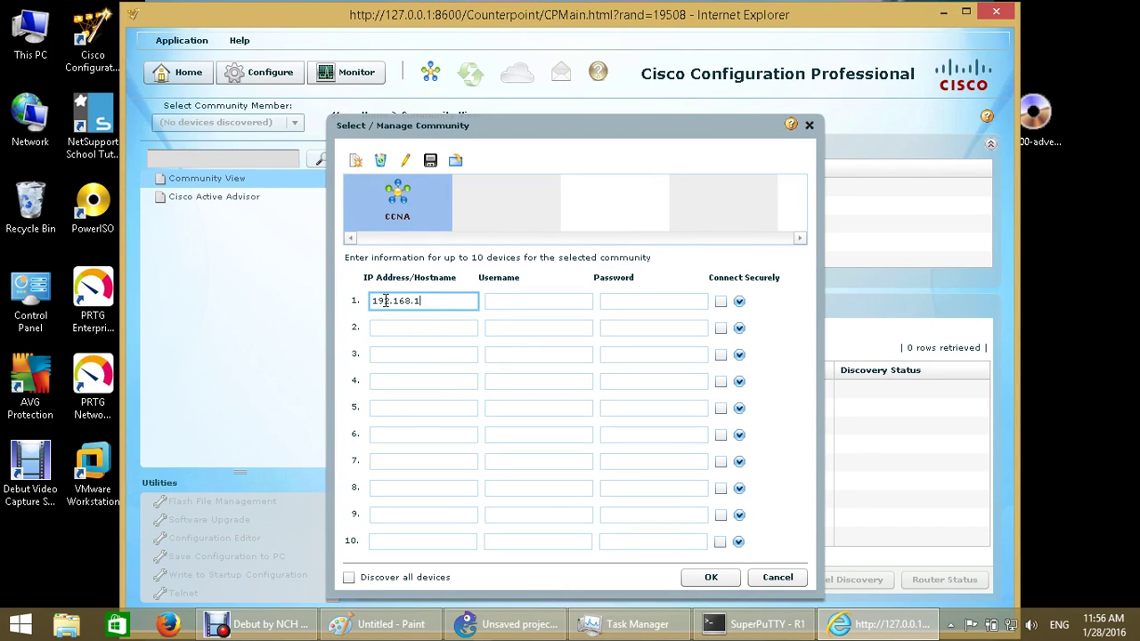
{"action": "left_click", "coordinate": [766, 624]}
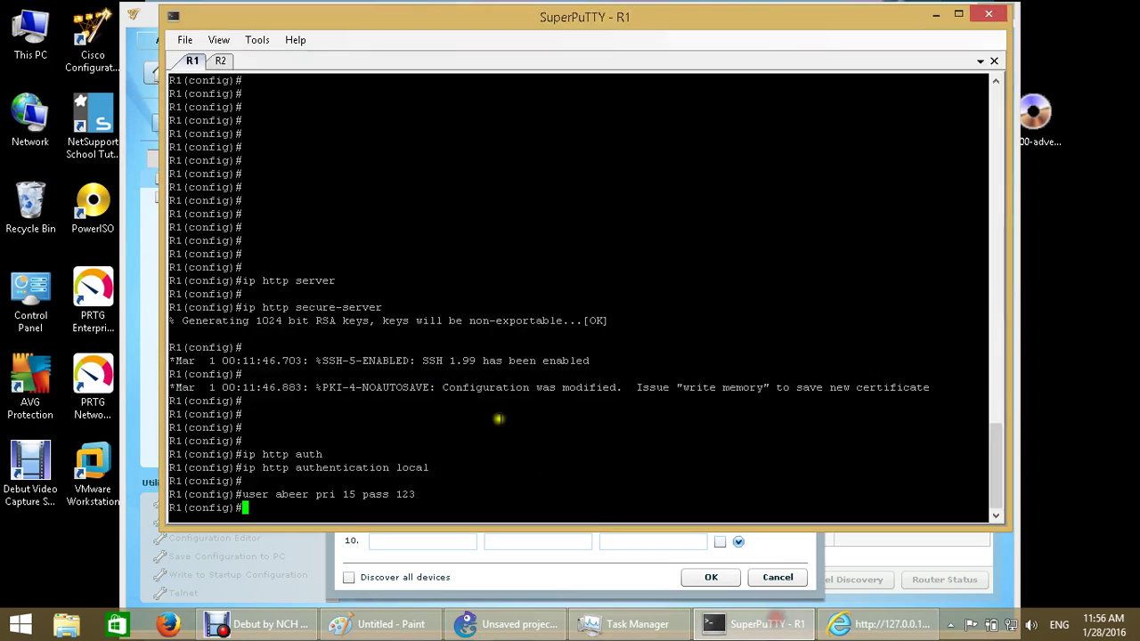
{"action": "left_click_drag", "start_coordinate": [996, 467], "coordinate": [996, 411]}
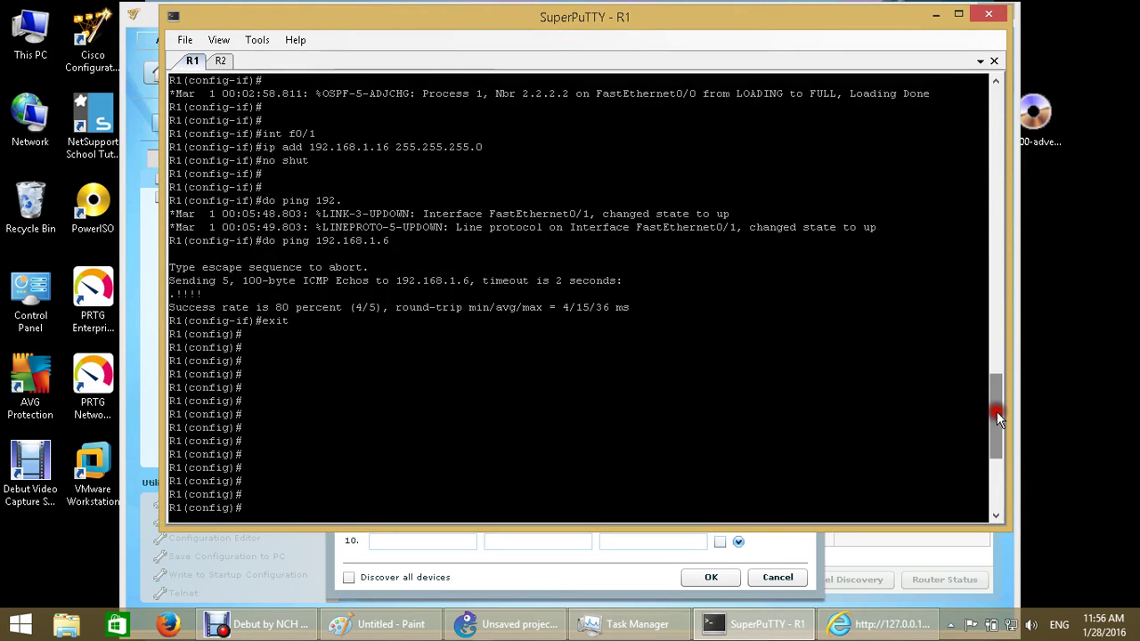
{"action": "left_click", "coordinate": [619, 545]}
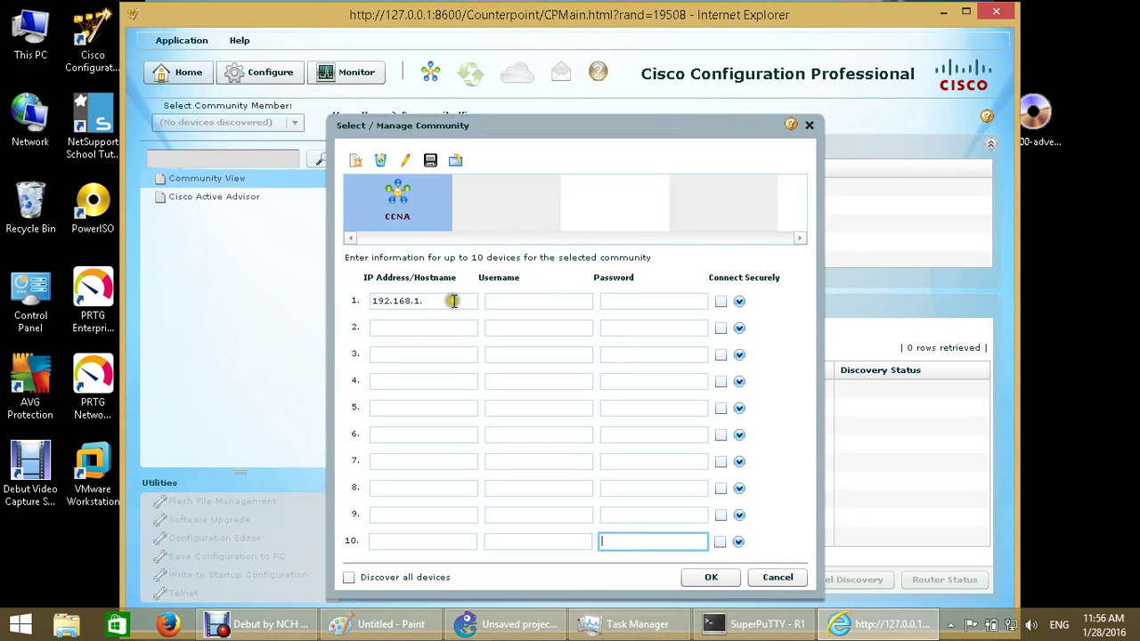